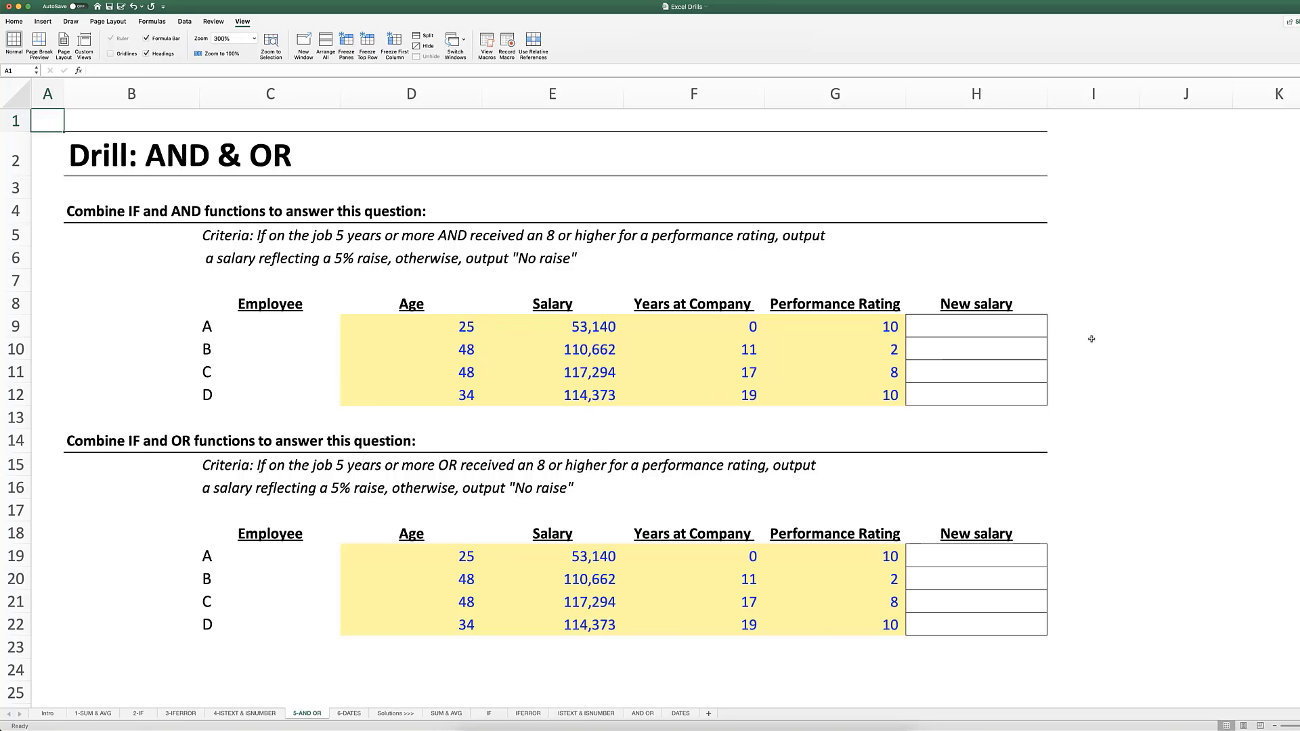
Step: Try an =and( entry in a spare cell above the table, then abandon it
click(1031, 327)
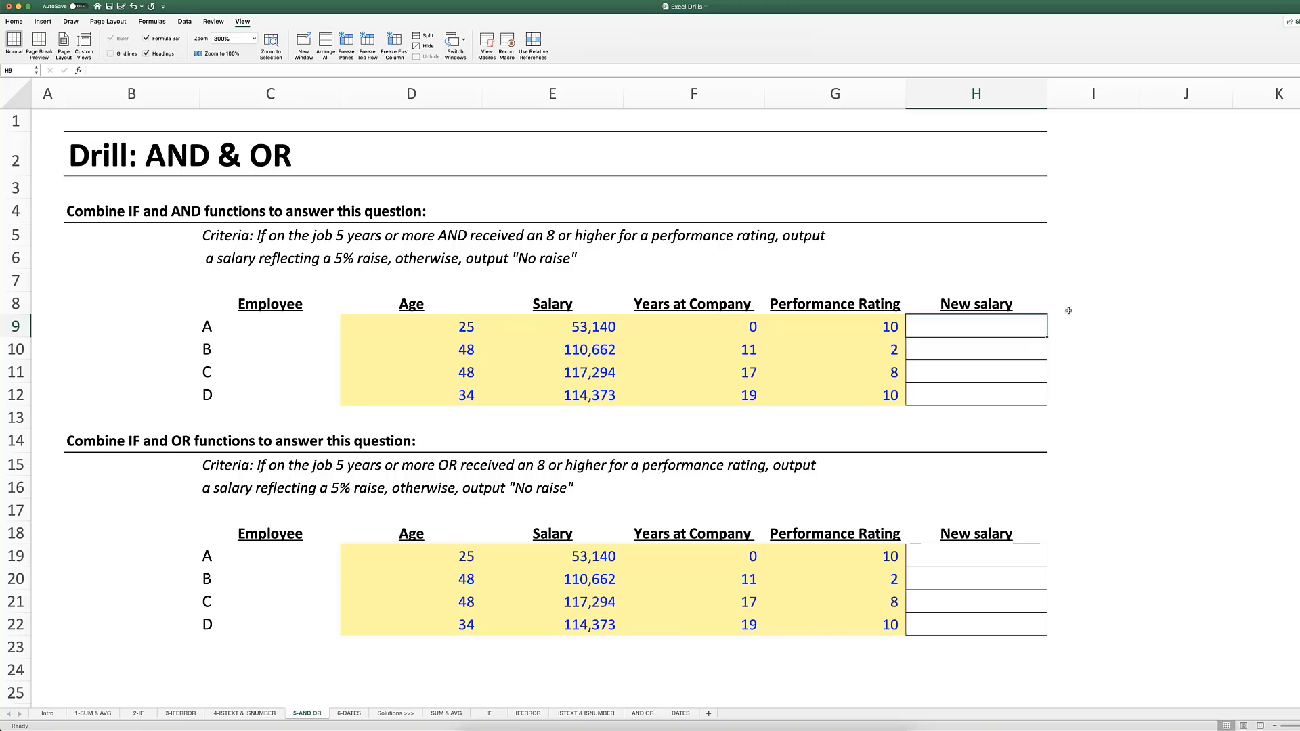
click(1058, 283)
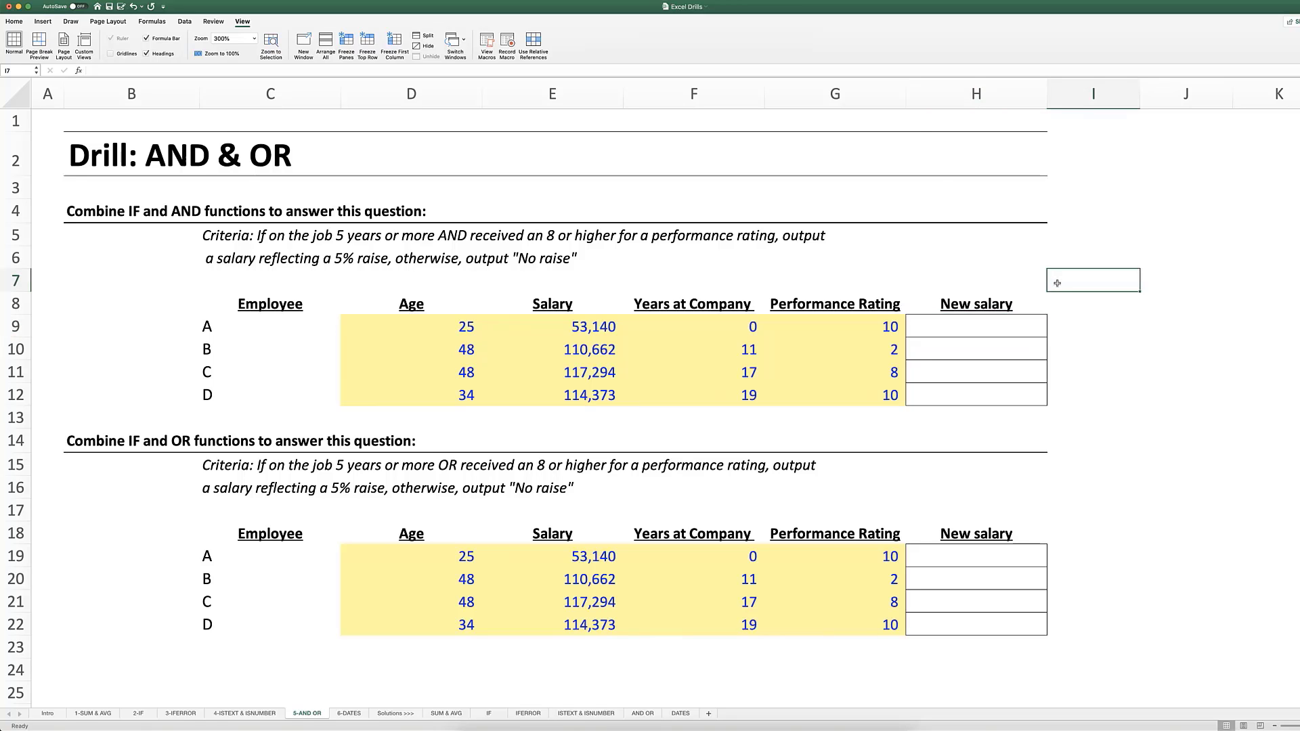
key(Left)
text(=a)
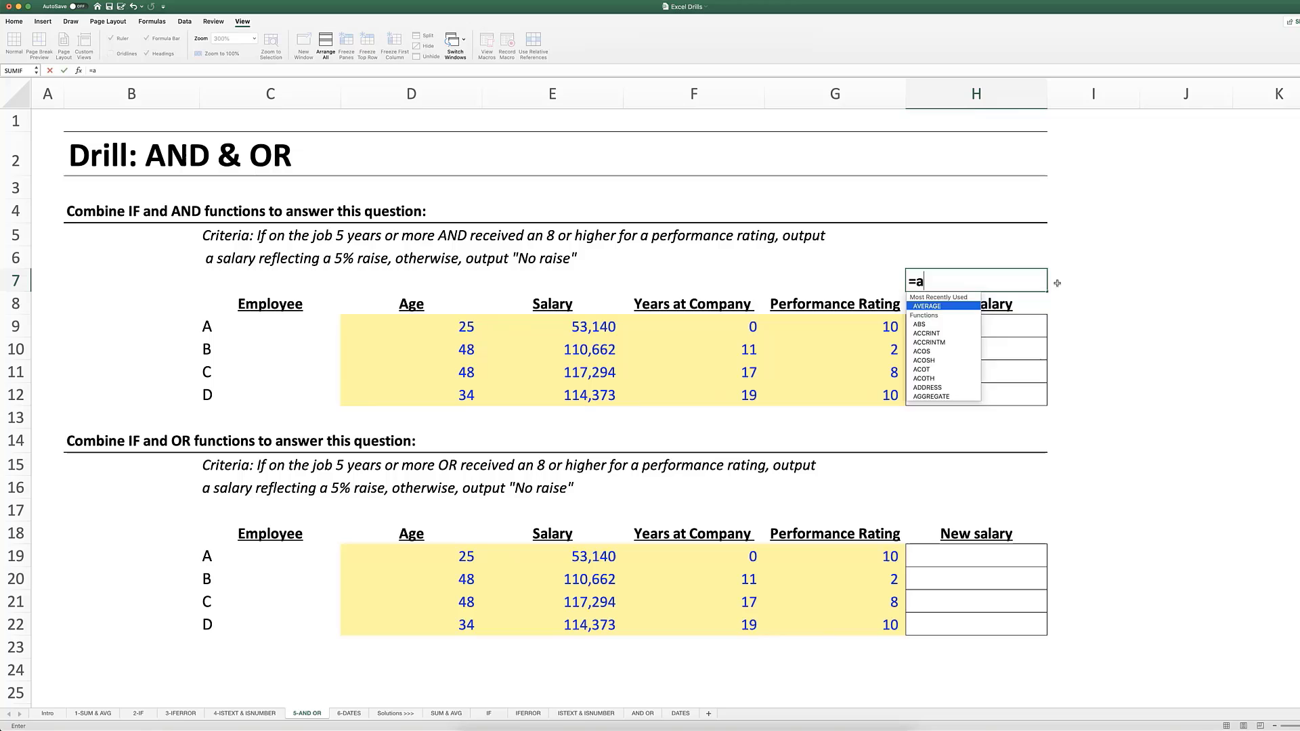
text(nd()
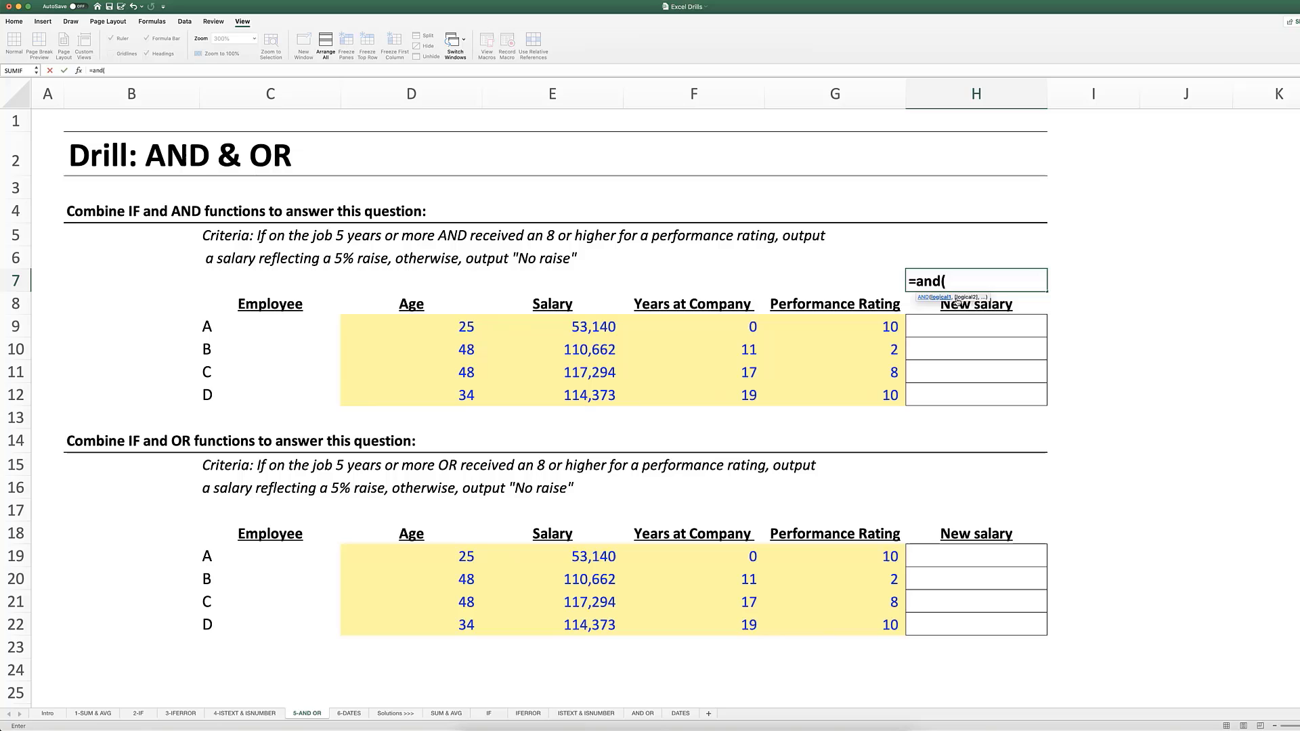
key(Escape)
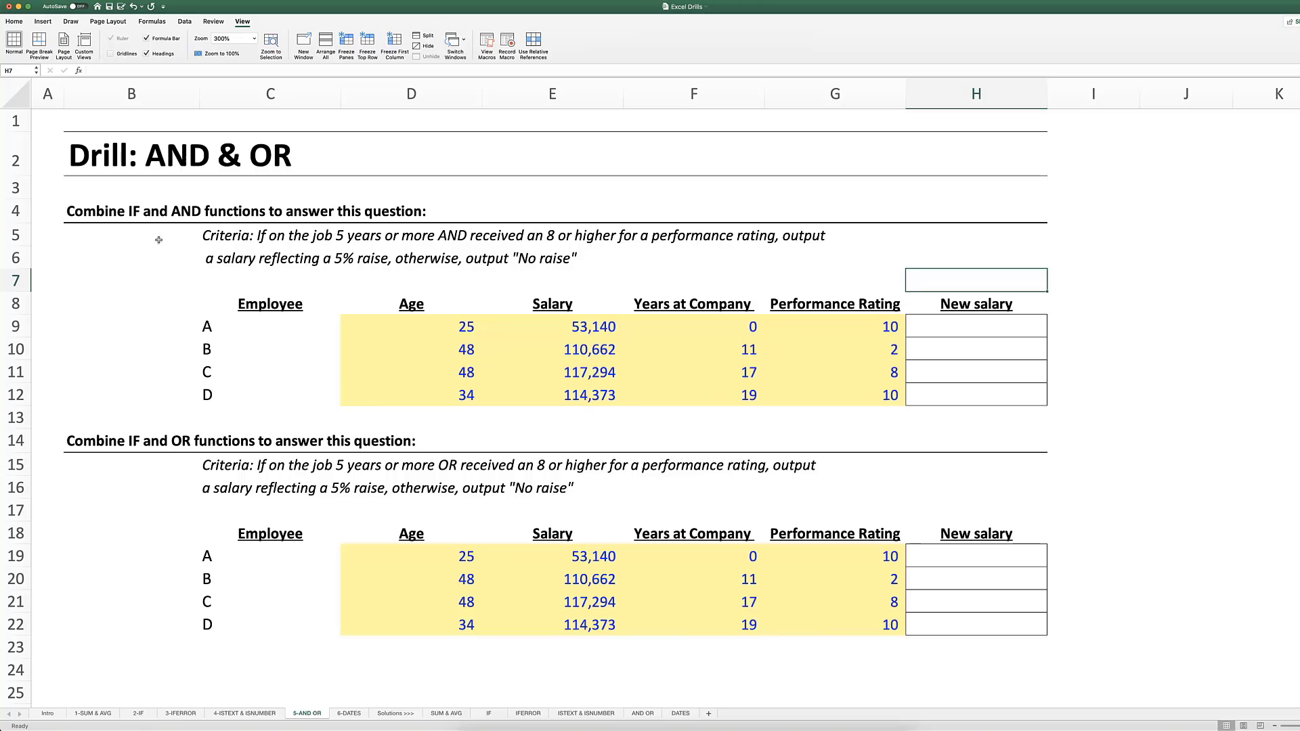
Step: Review employee A's years at company and performance rating, then select A's New salary cell
click(252, 332)
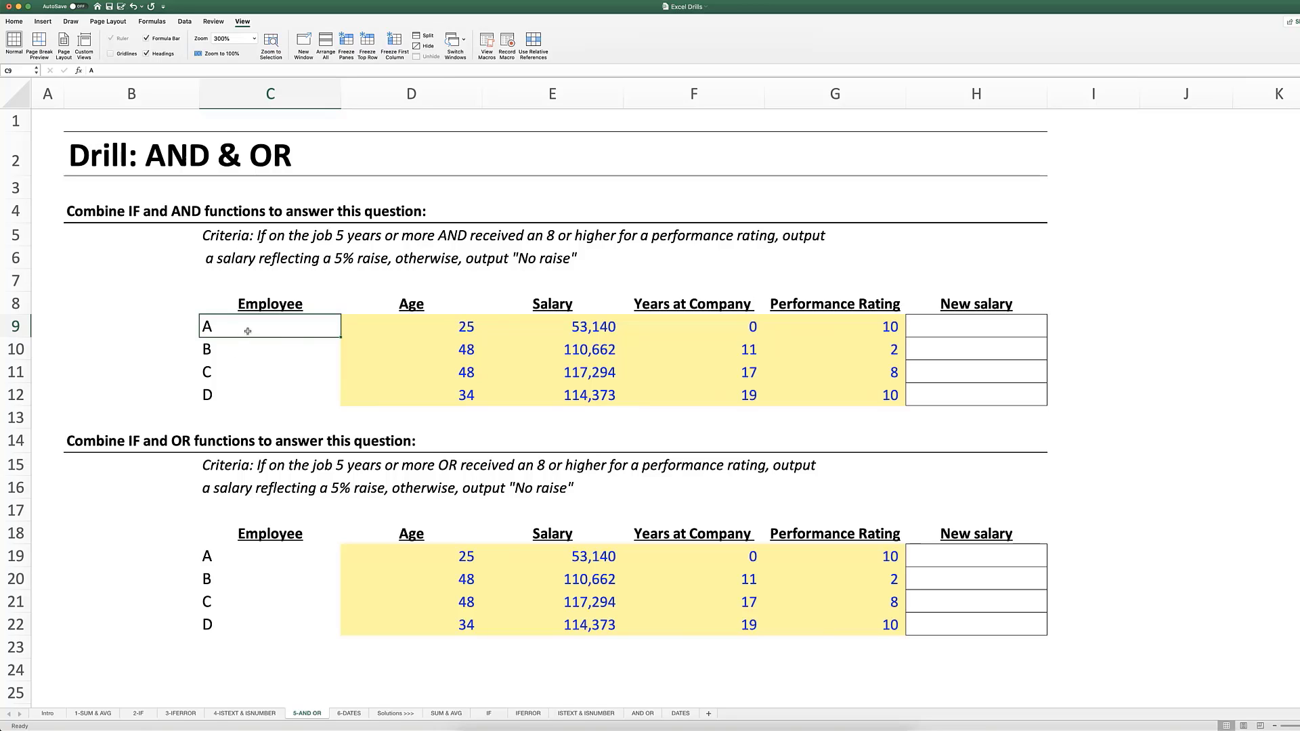
click(735, 334)
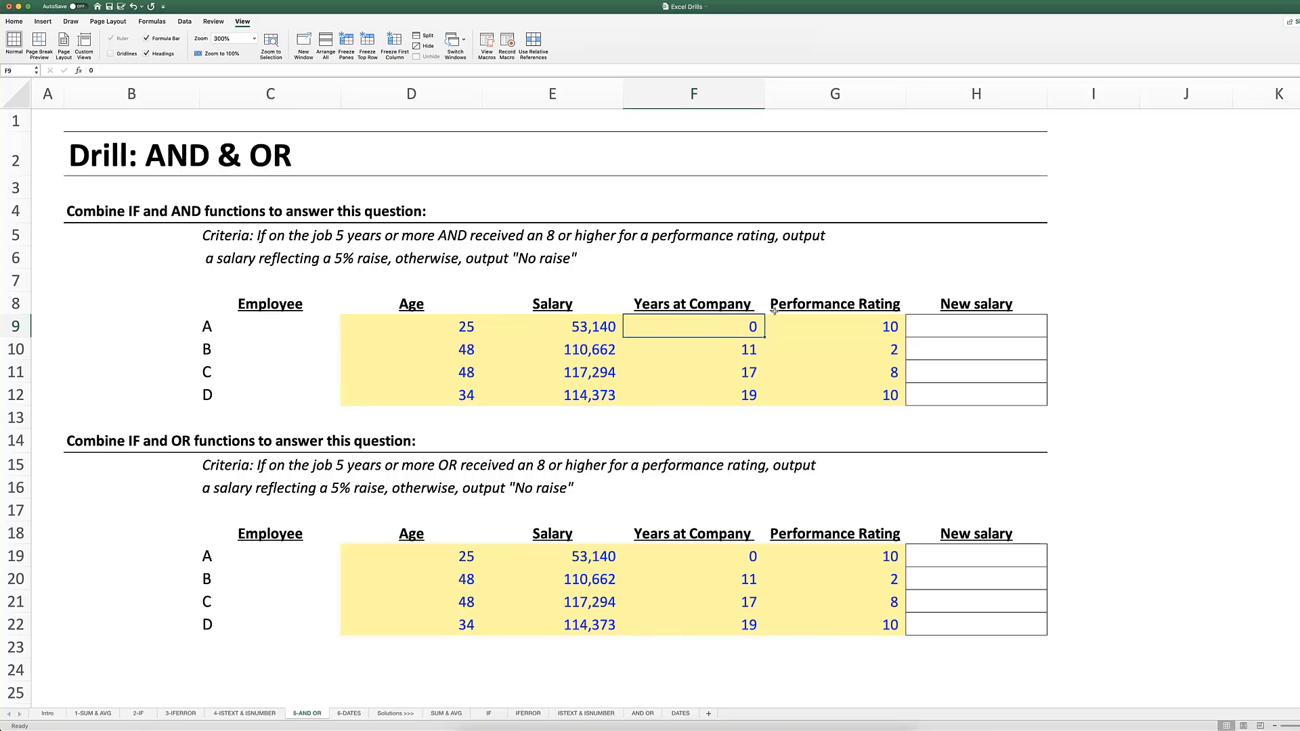
click(843, 317)
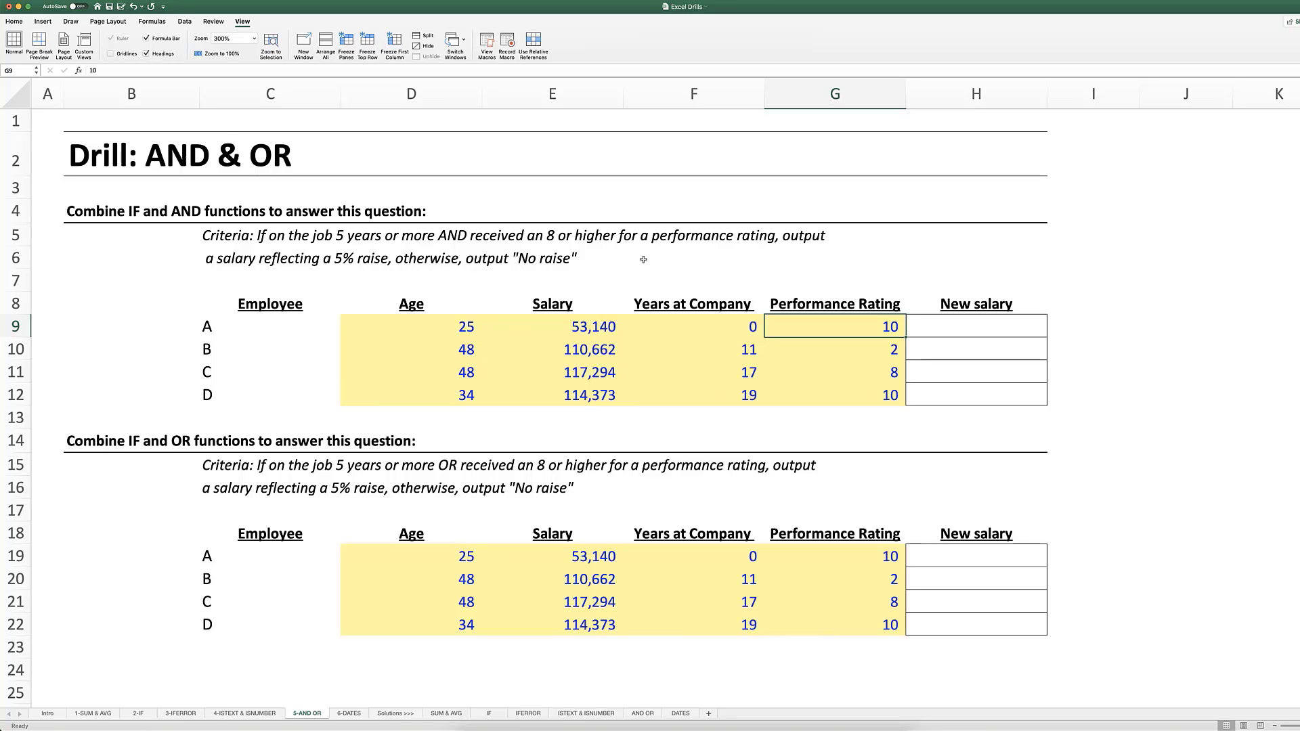
click(962, 331)
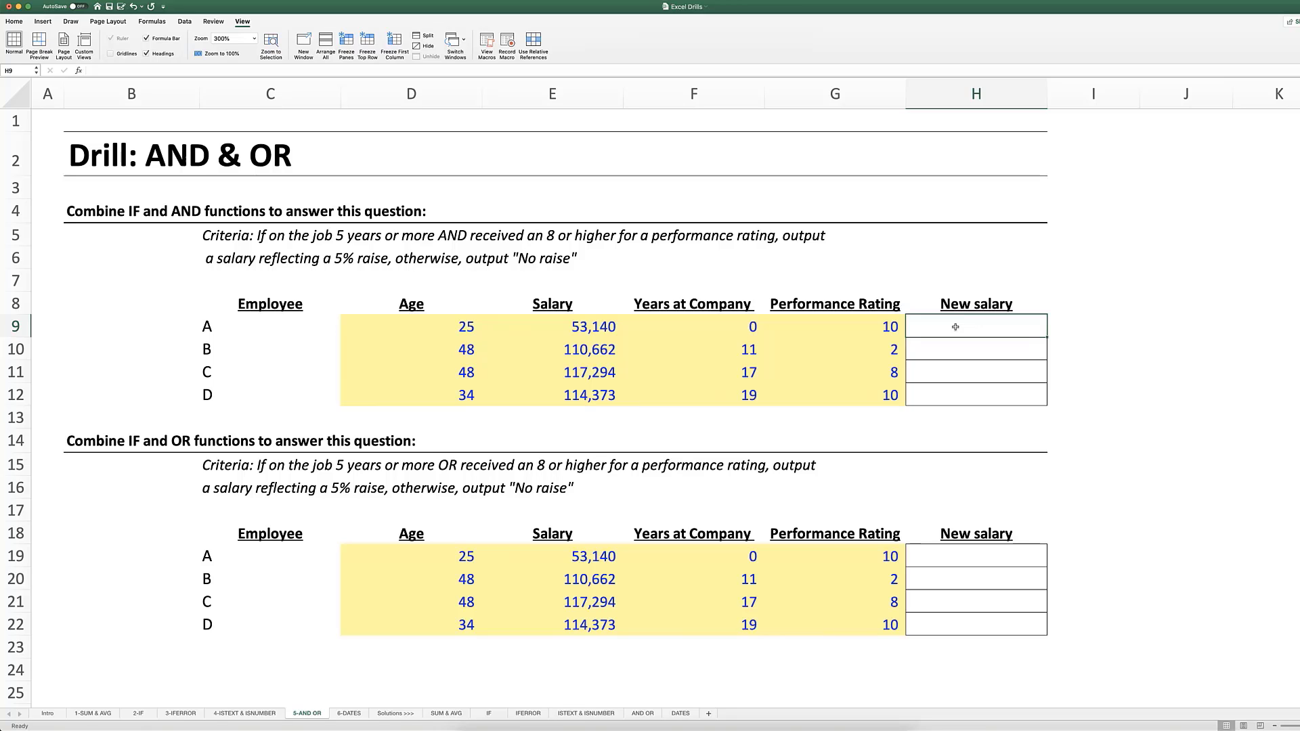
Step: In H9, build =if(and(F9>=5,G9>=8),1.05* as the raise condition
text(=)
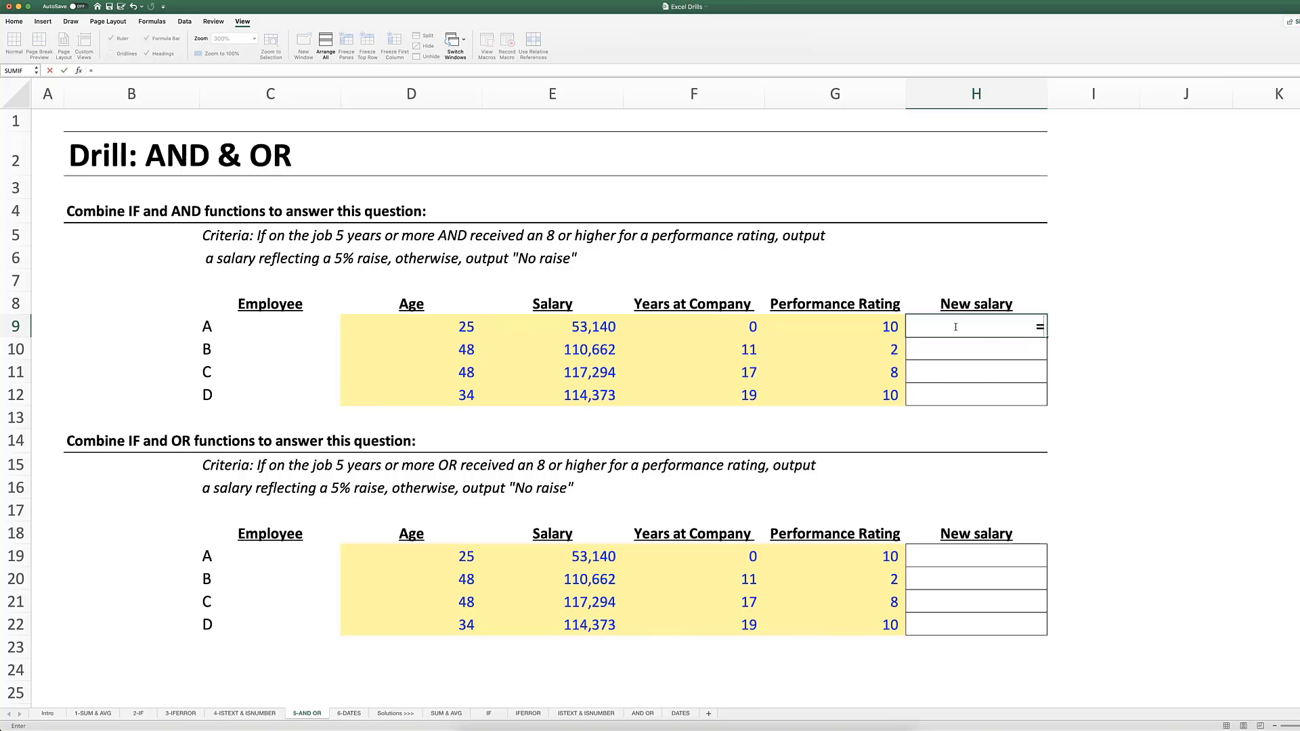
text(if()
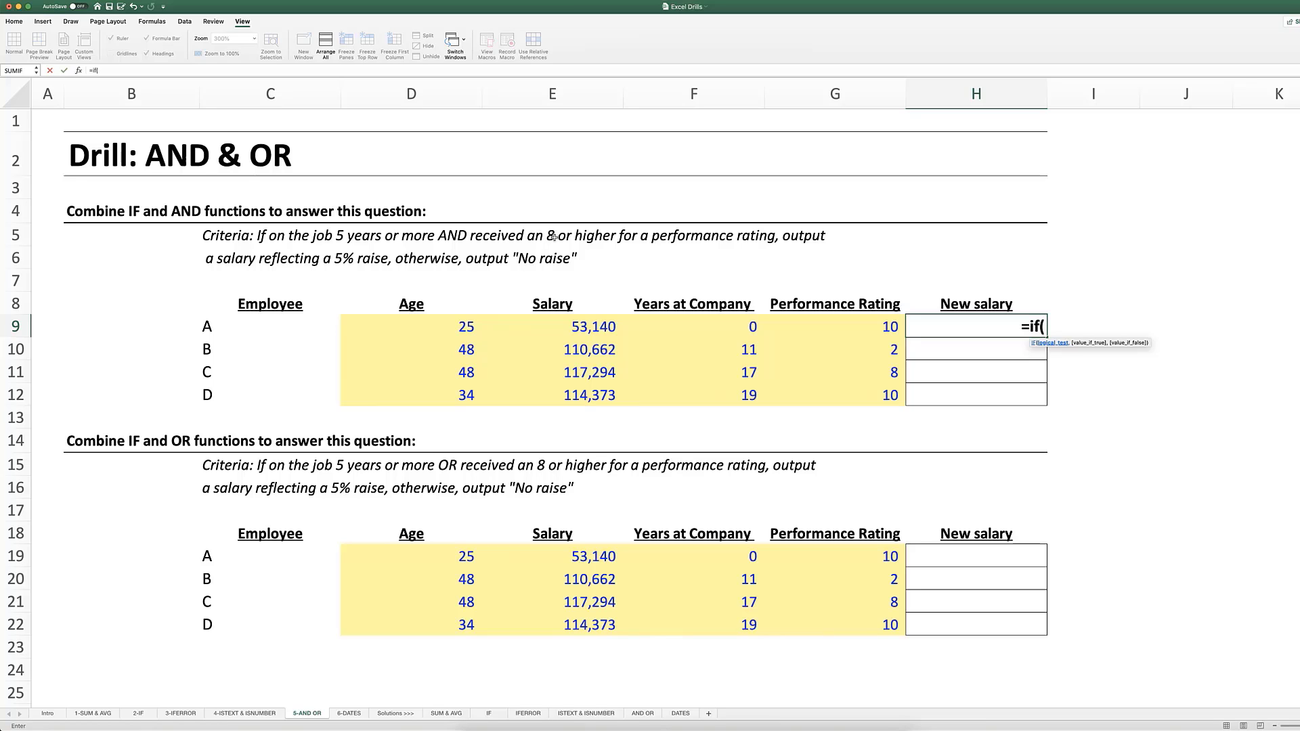
text(and)
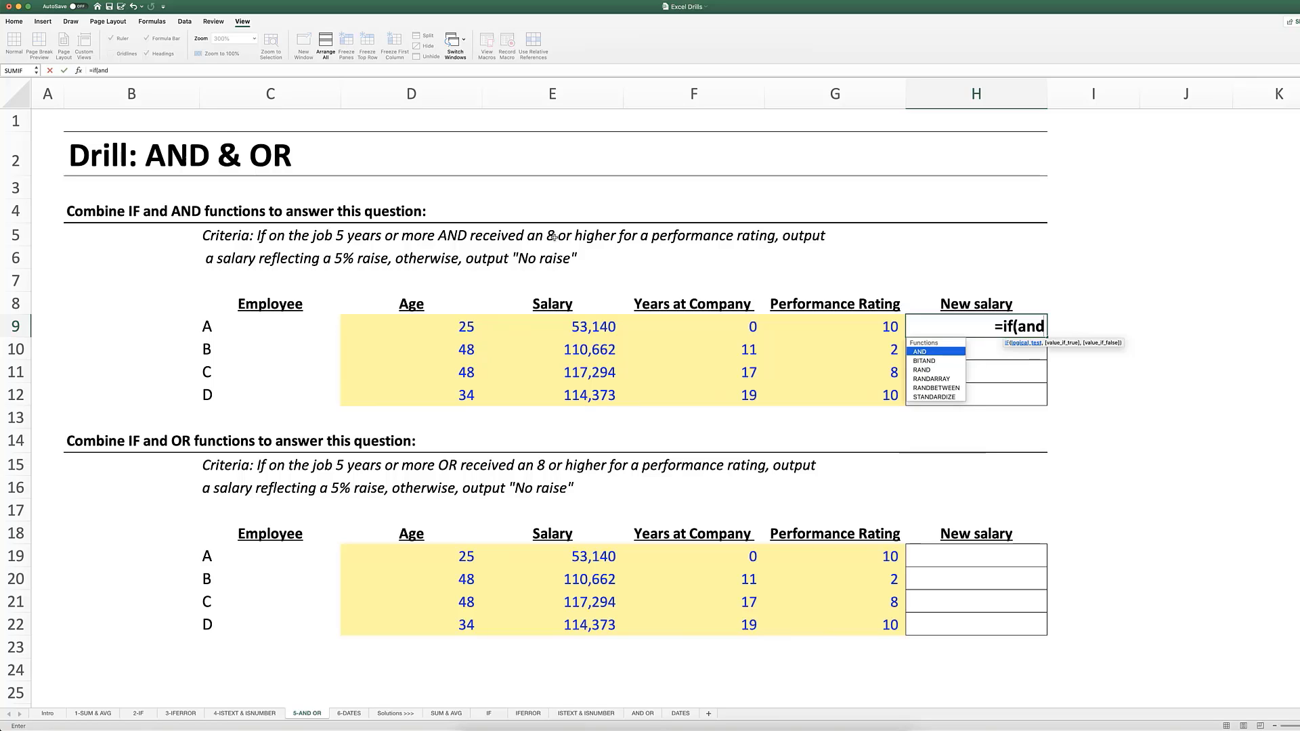
text(()
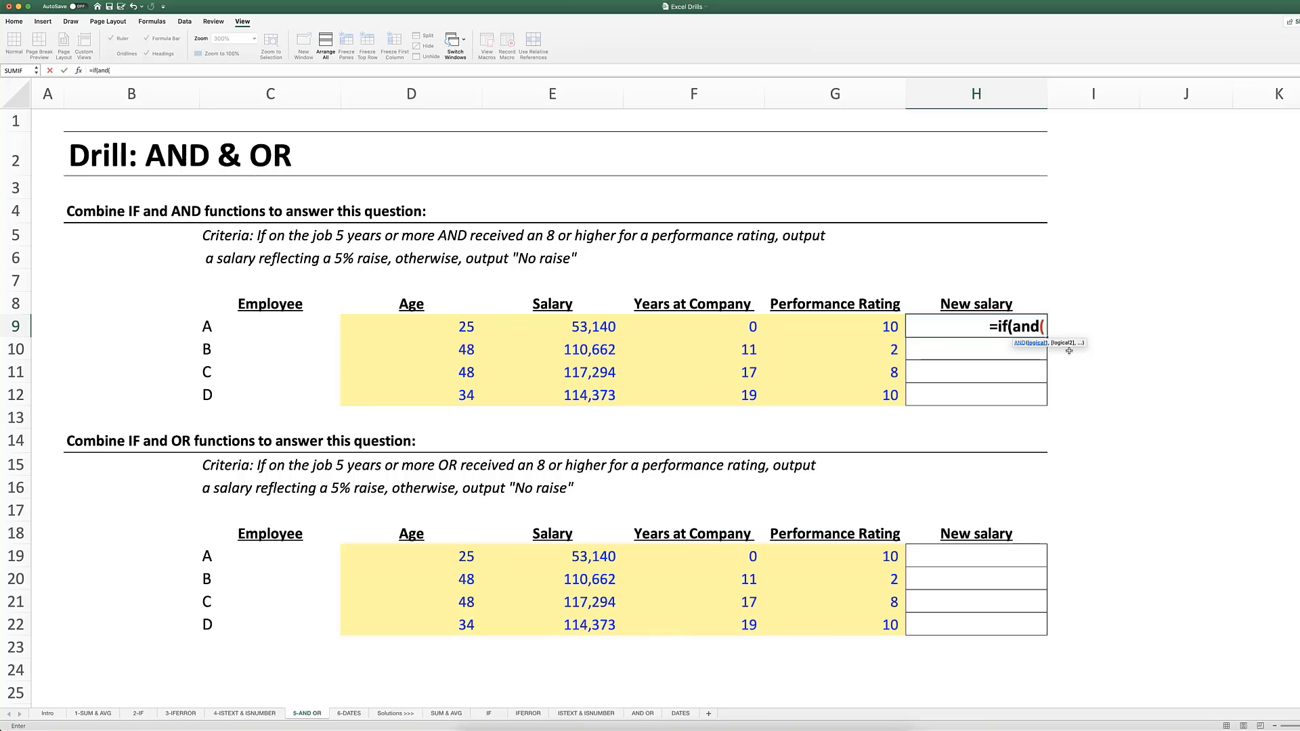
key(Left)
key(Left)
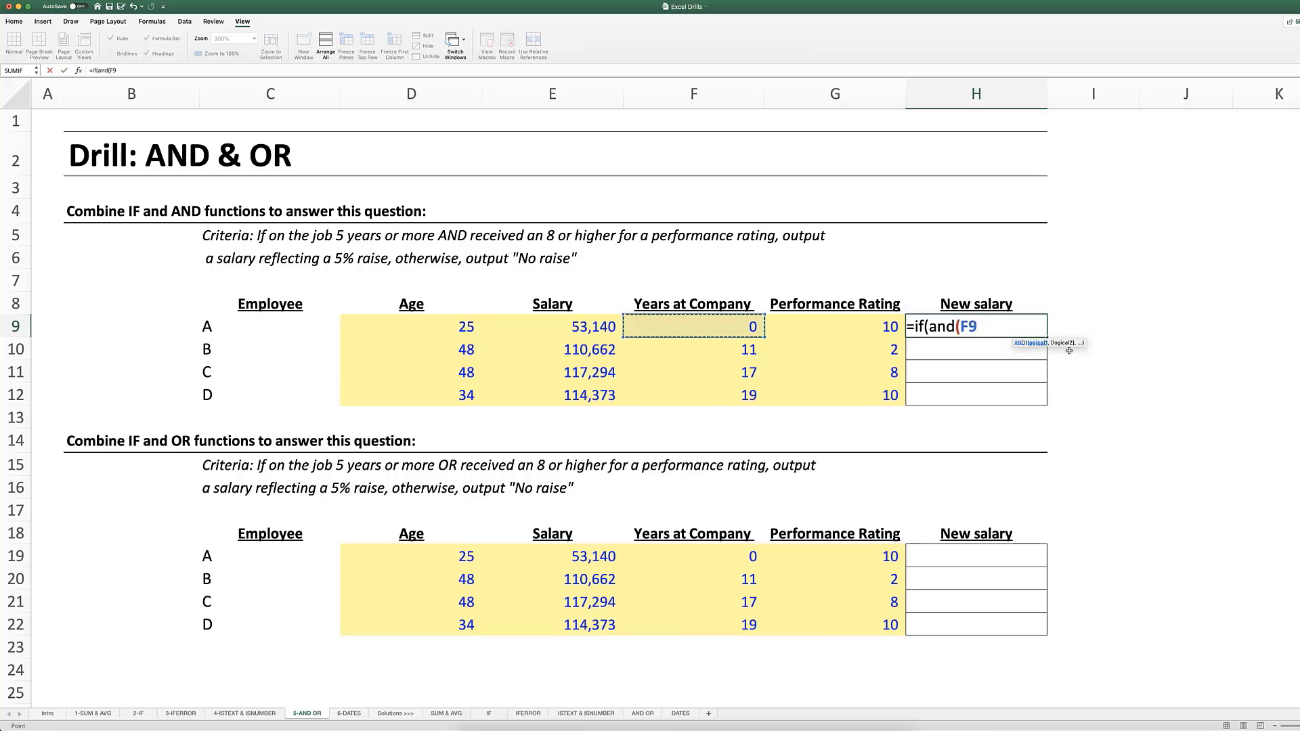
text(>=)
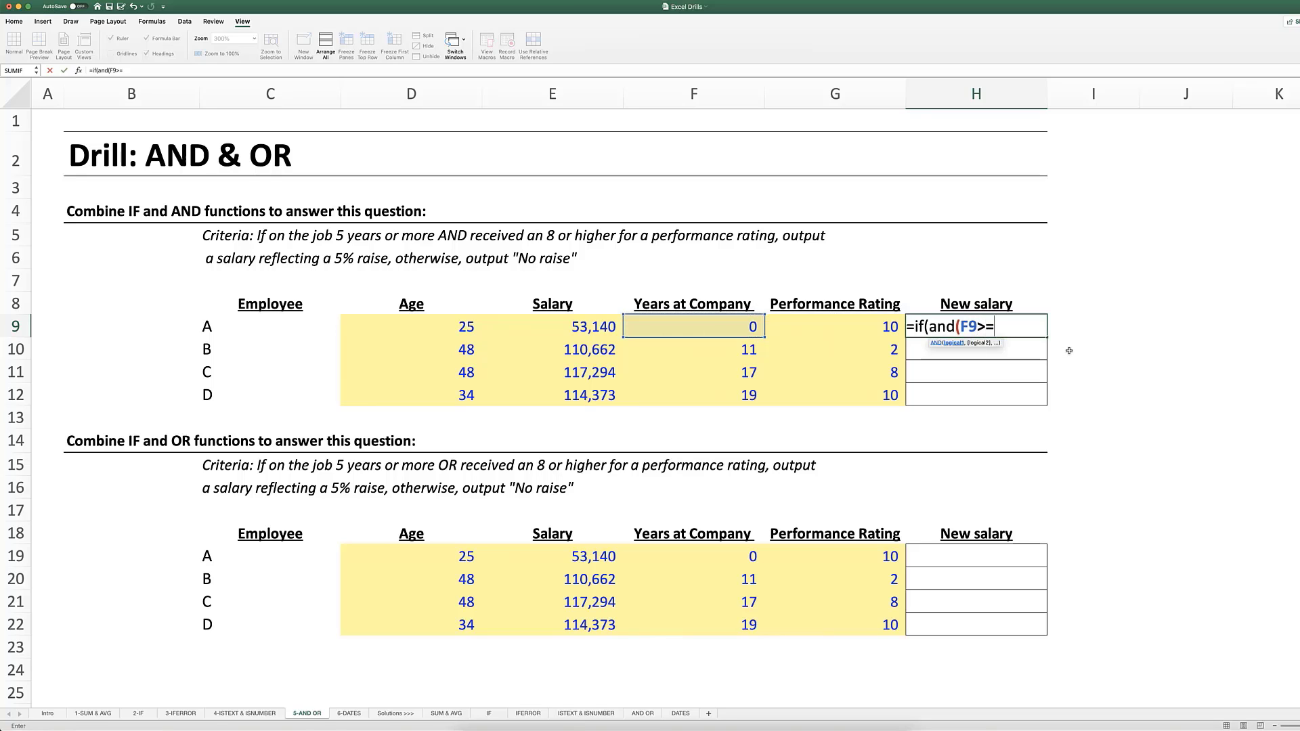
text(5,)
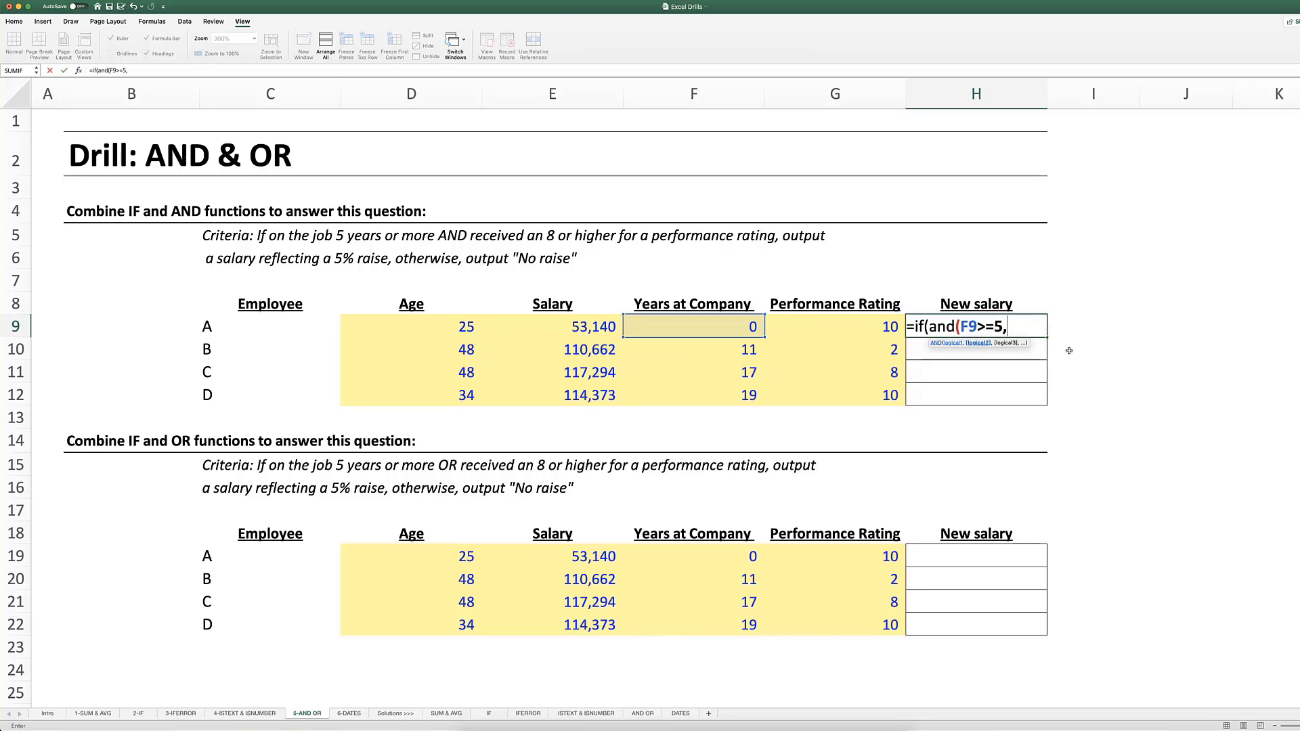
key(Left)
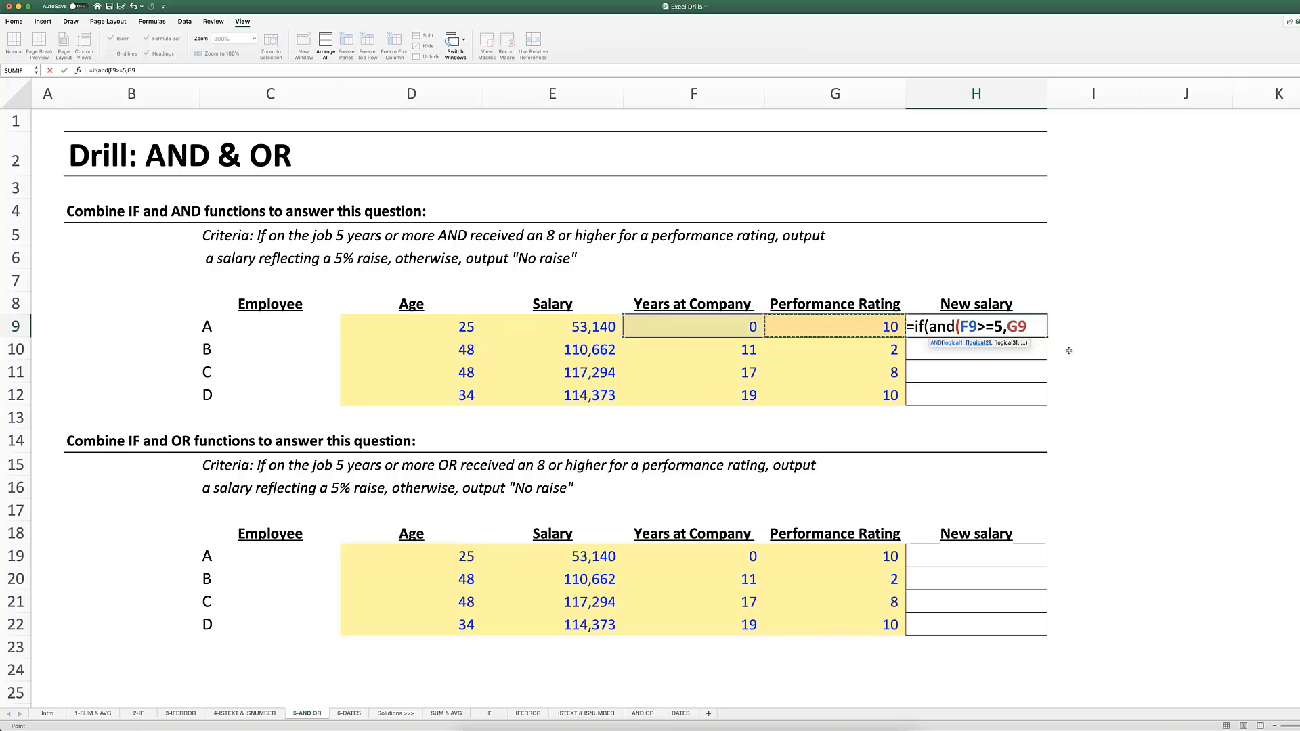
text(>)
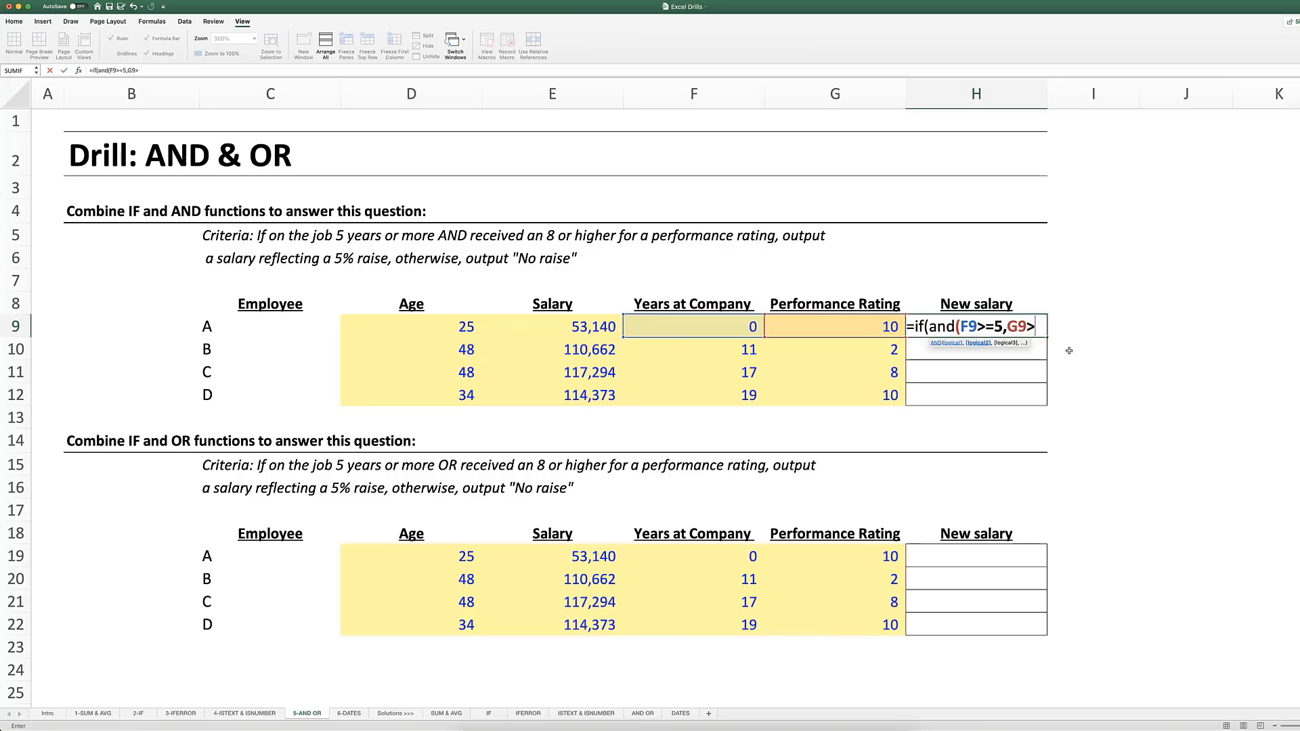
text(=8))
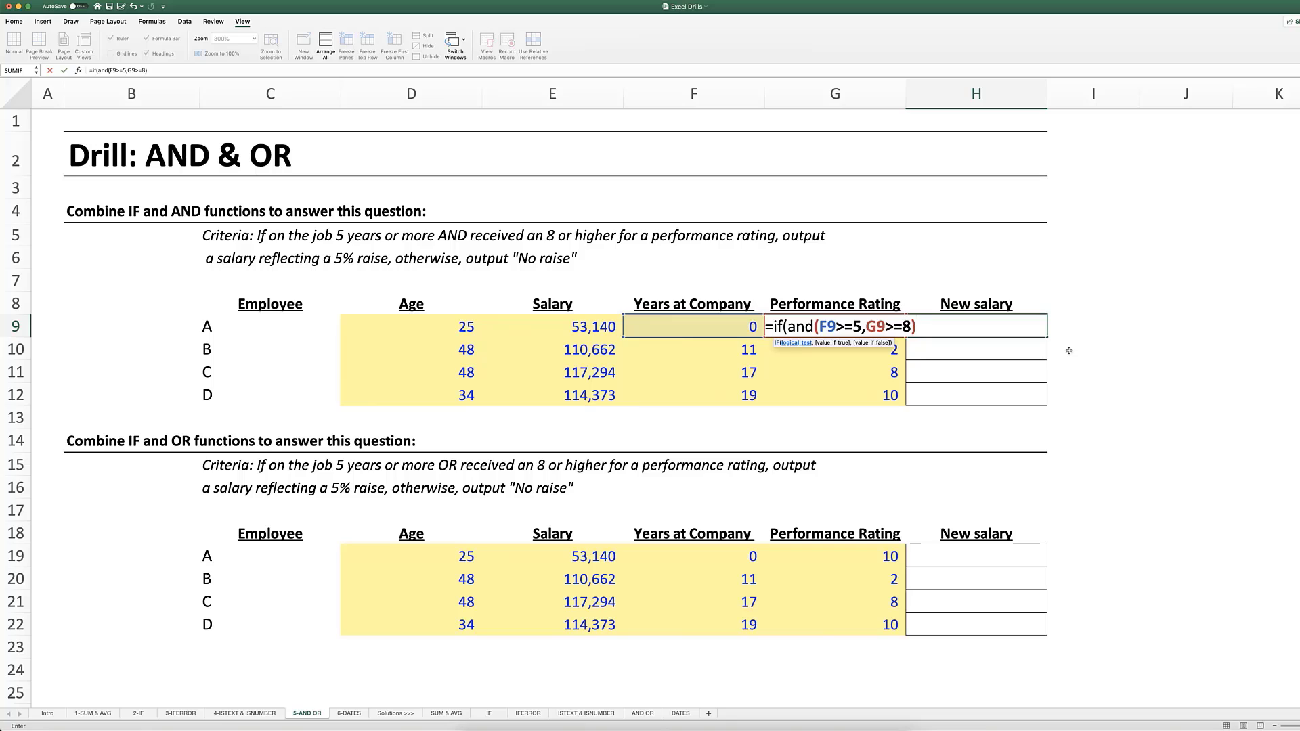
text(,)
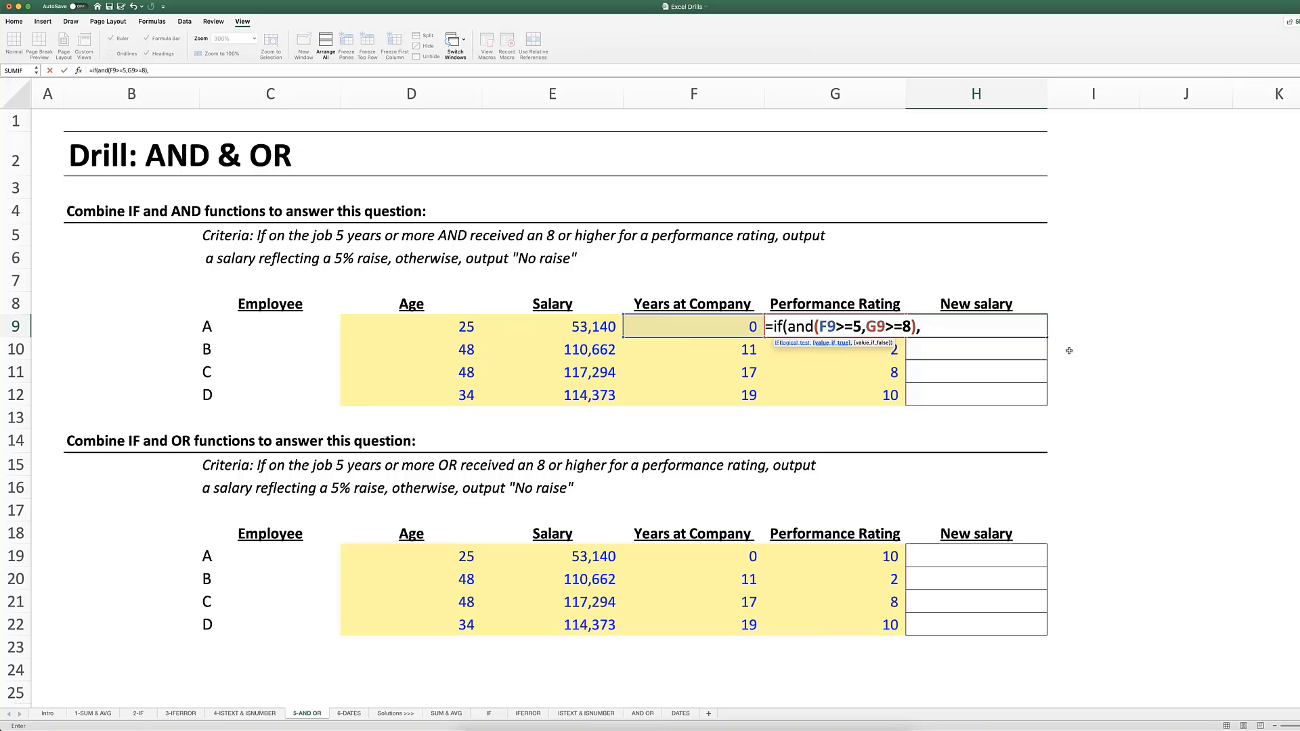
text(1.05*)
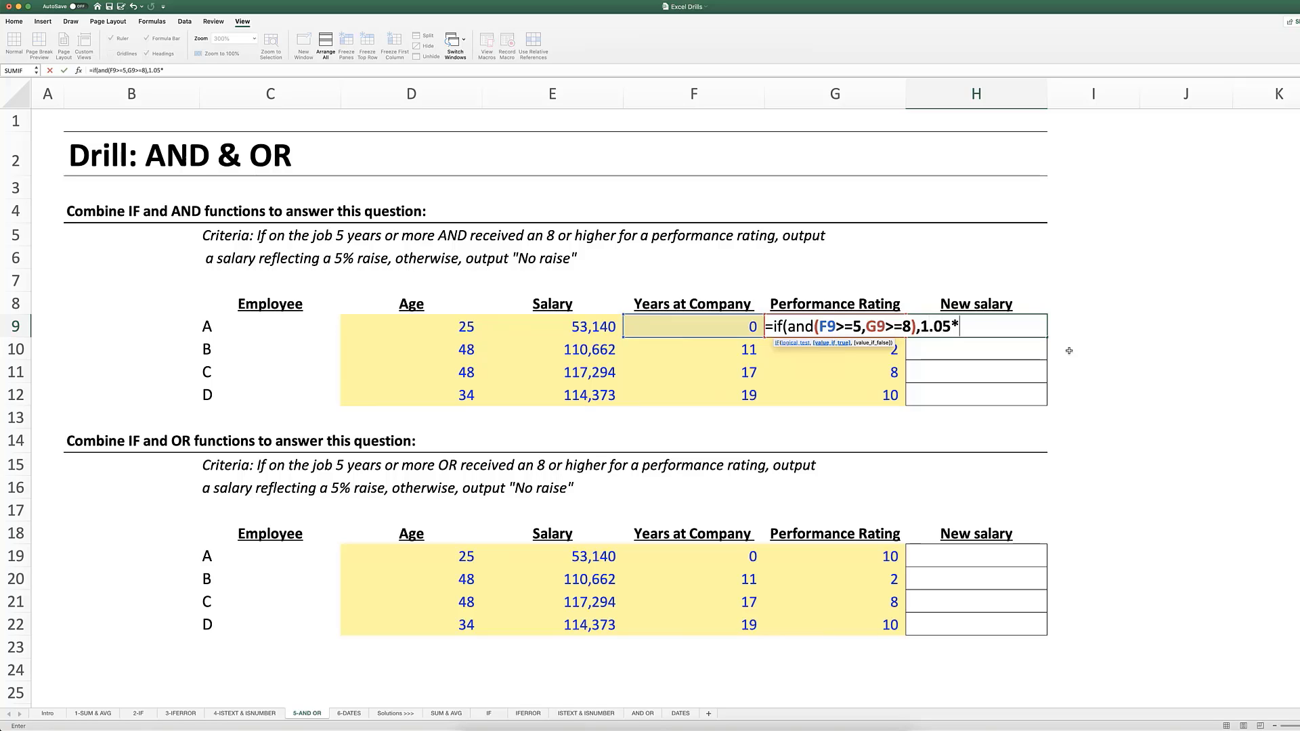
Step: Complete H9 as =IF(AND(F9>=5,G9>=8),1.05*E9,"No raise"), which shows No raise
key(Left)
key(Left)
key(Left)
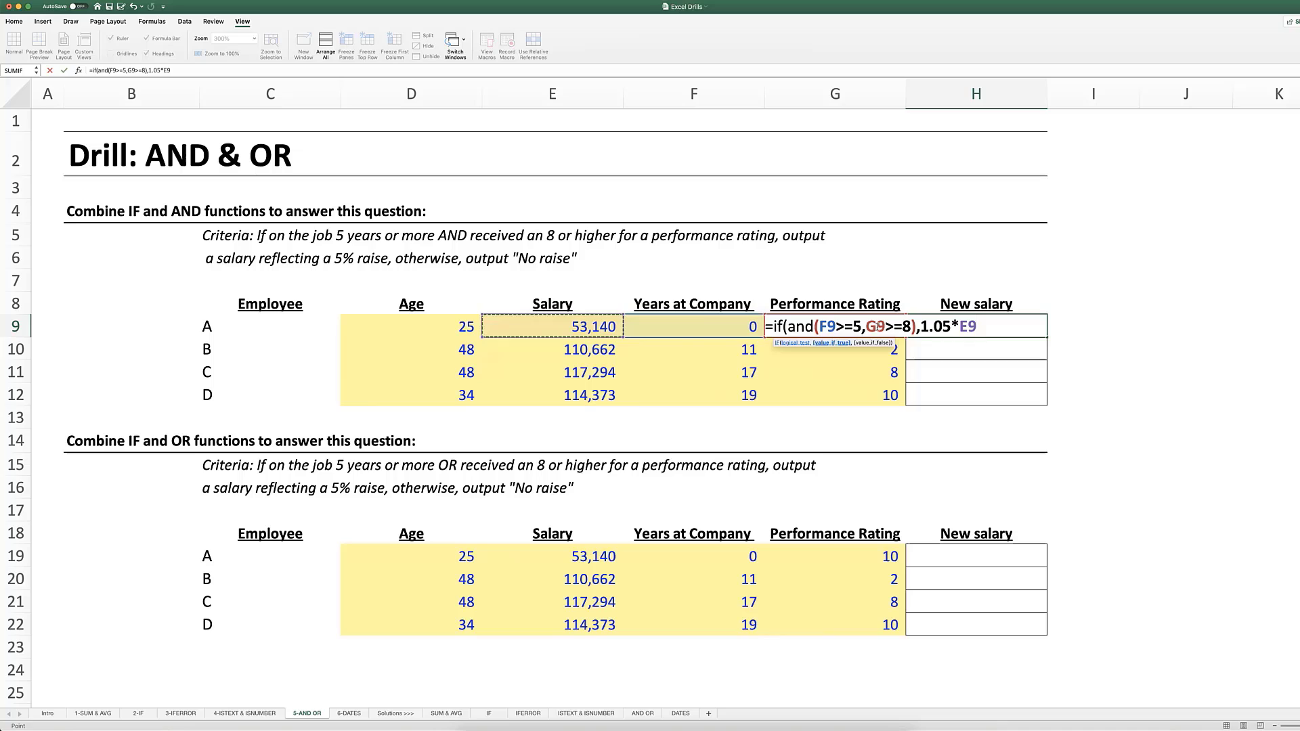
text(,"No rais)
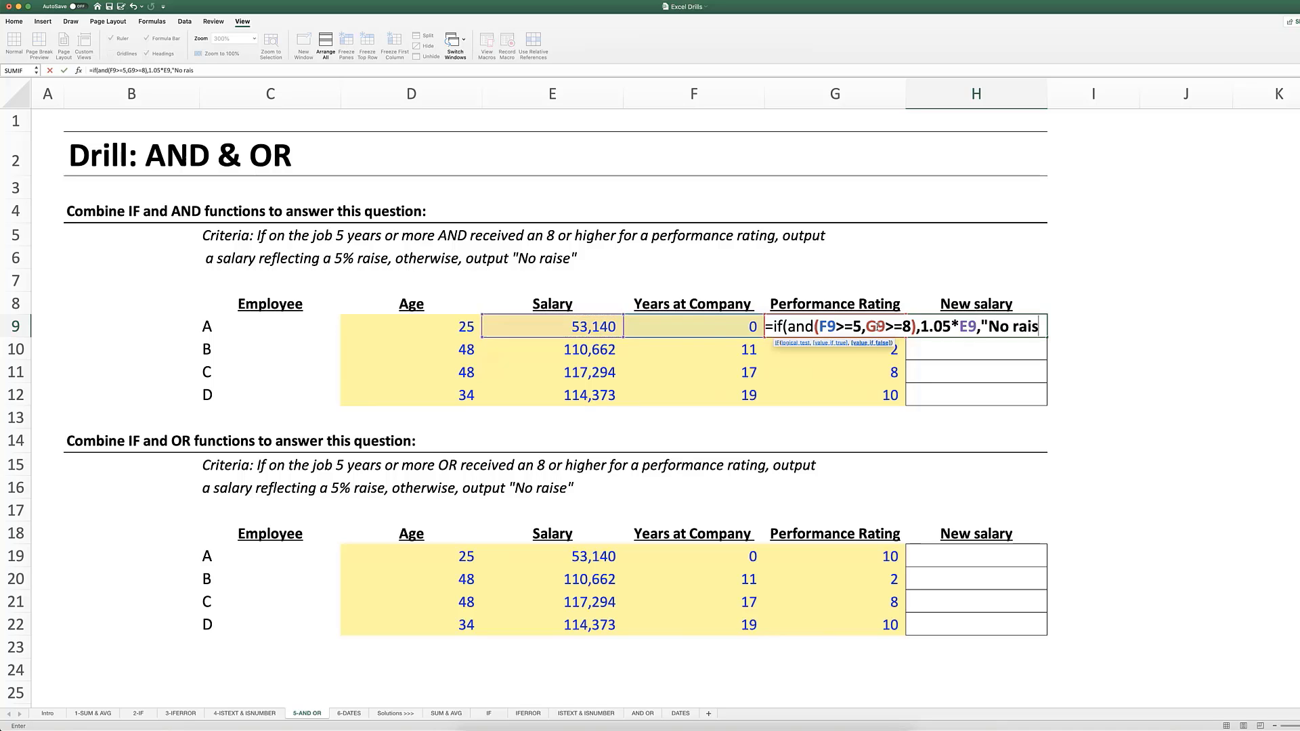
text(e"))
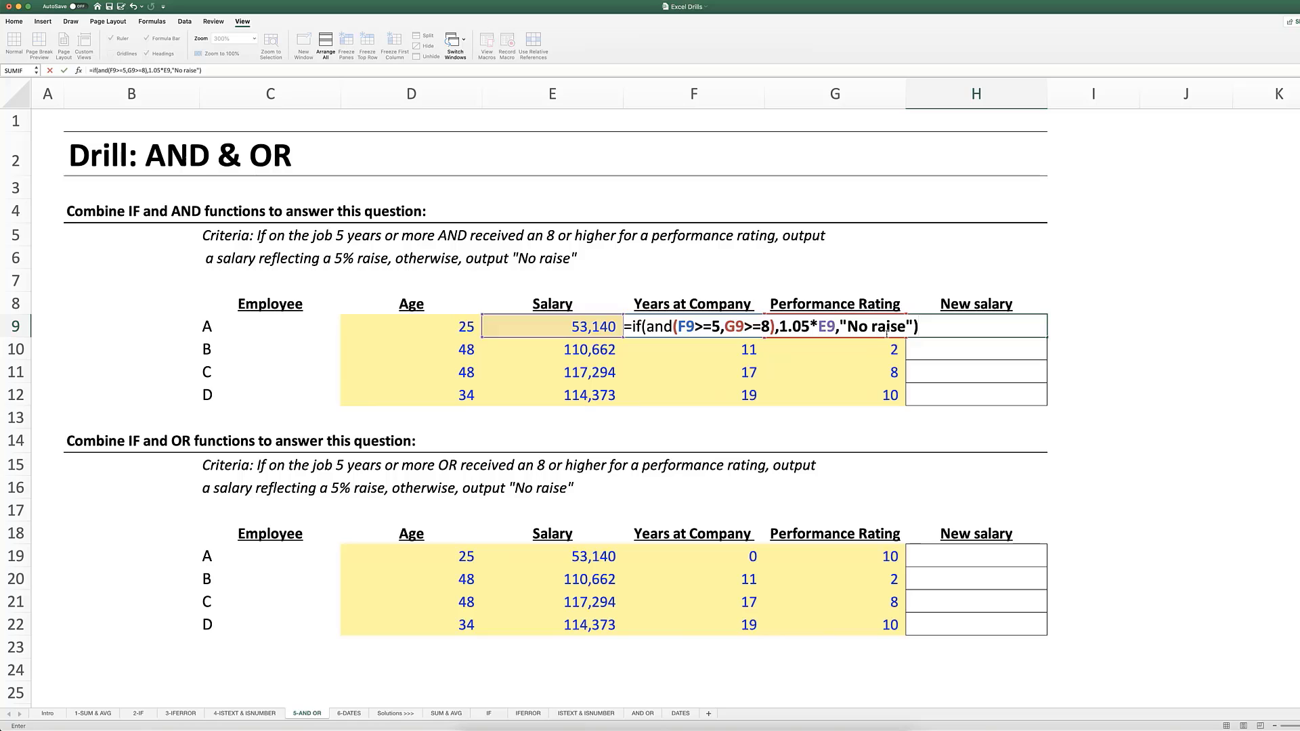
key(Return)
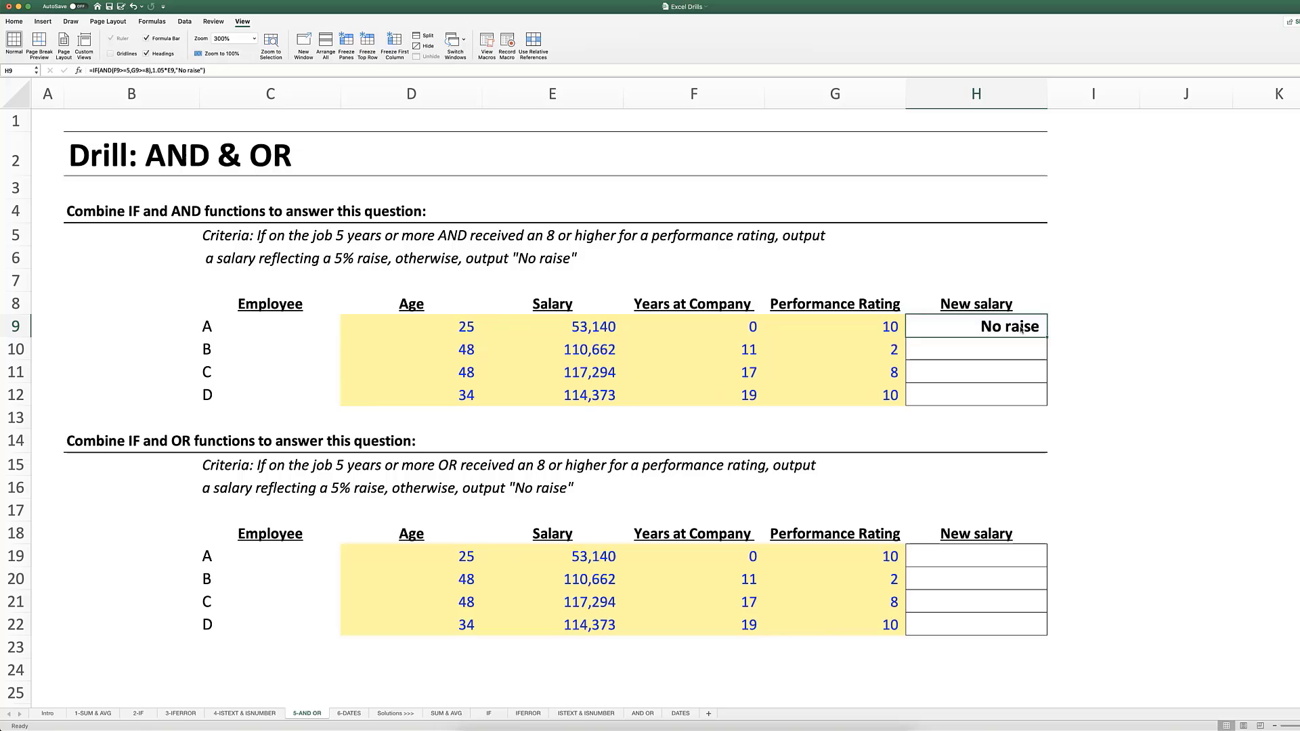
click(754, 329)
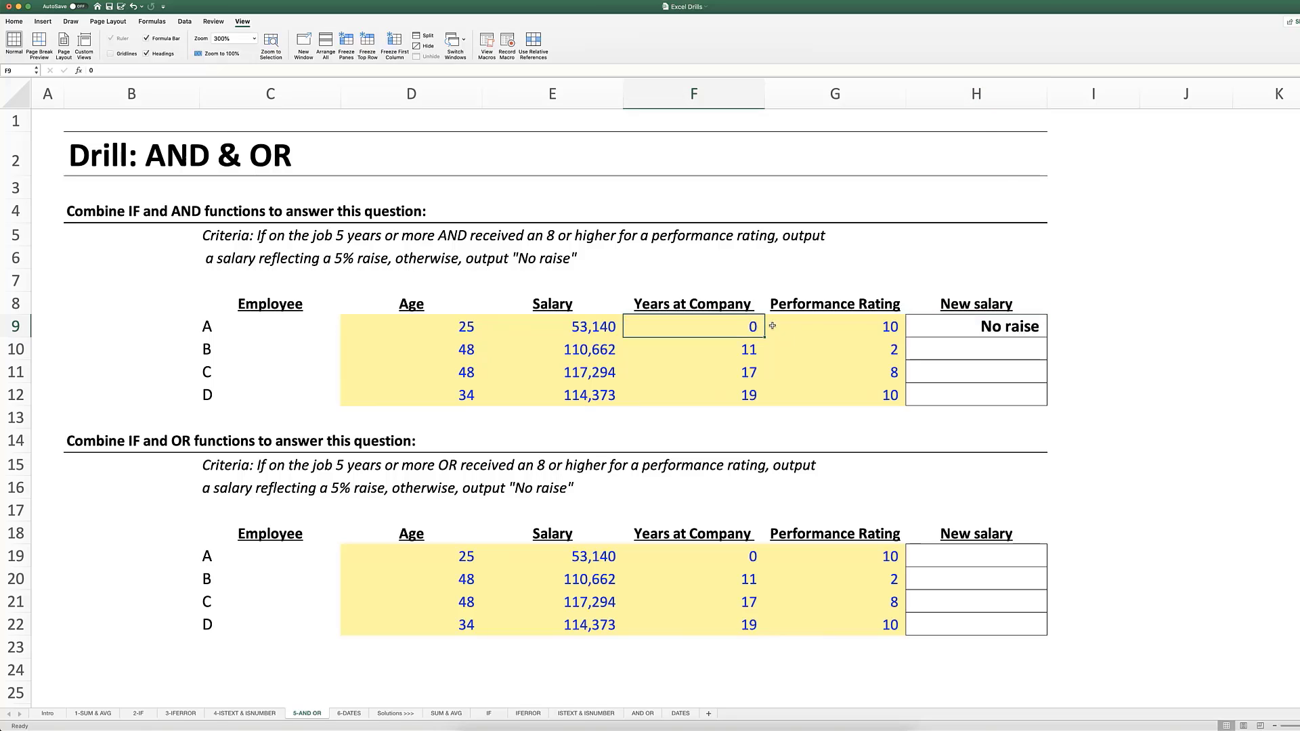
click(850, 328)
click(736, 326)
click(965, 323)
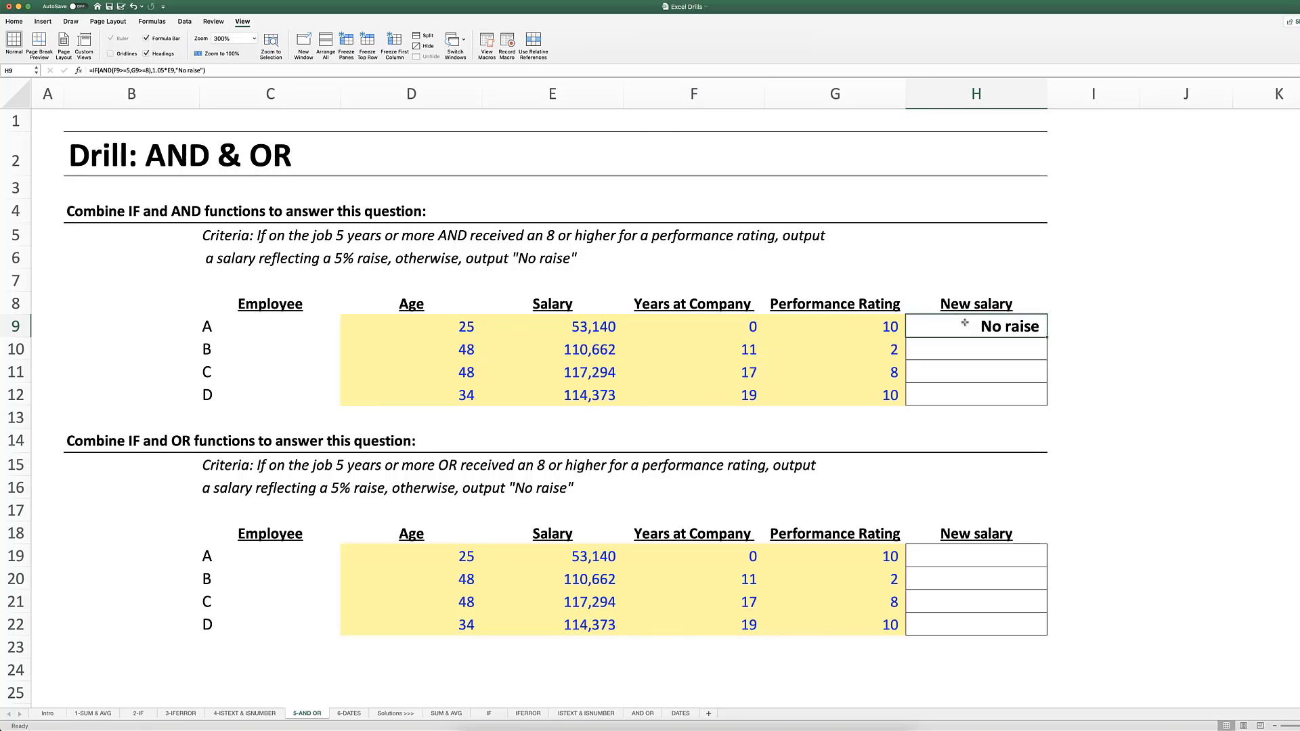
key(shift+Down)
key(shift+Down)
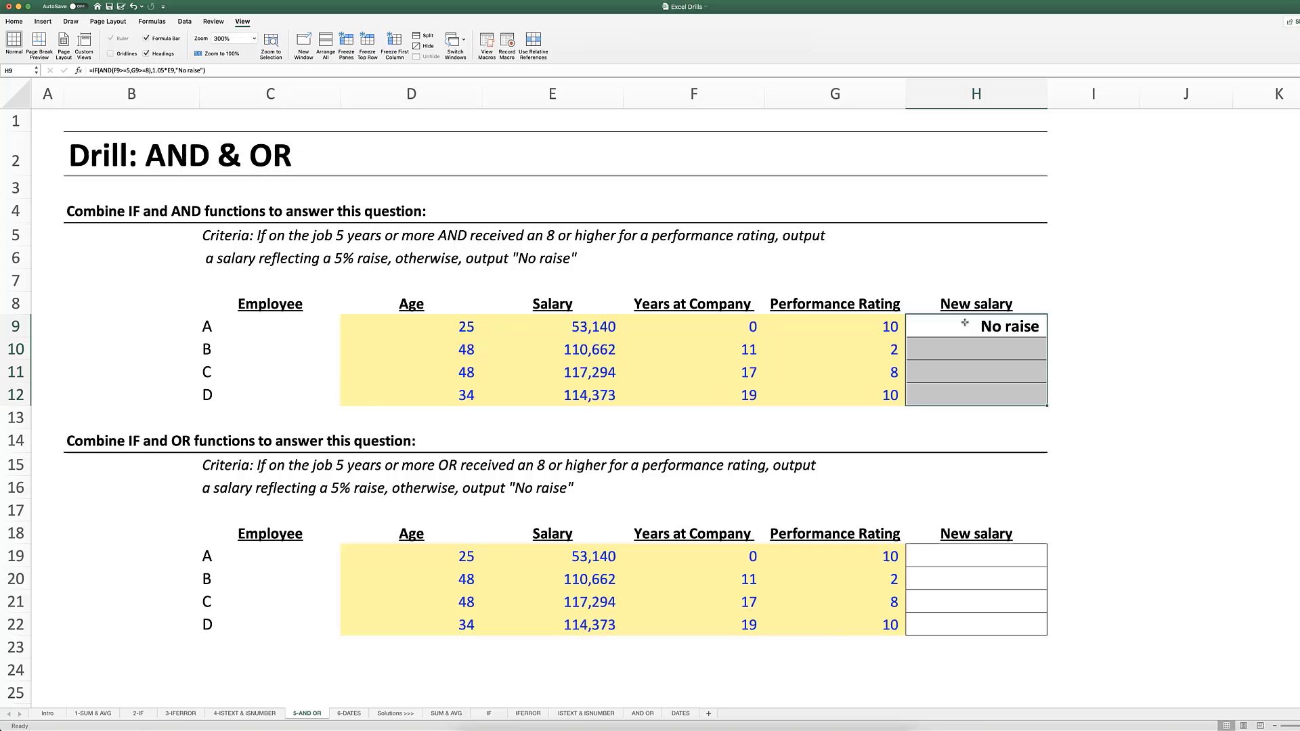
key(ctrl+d)
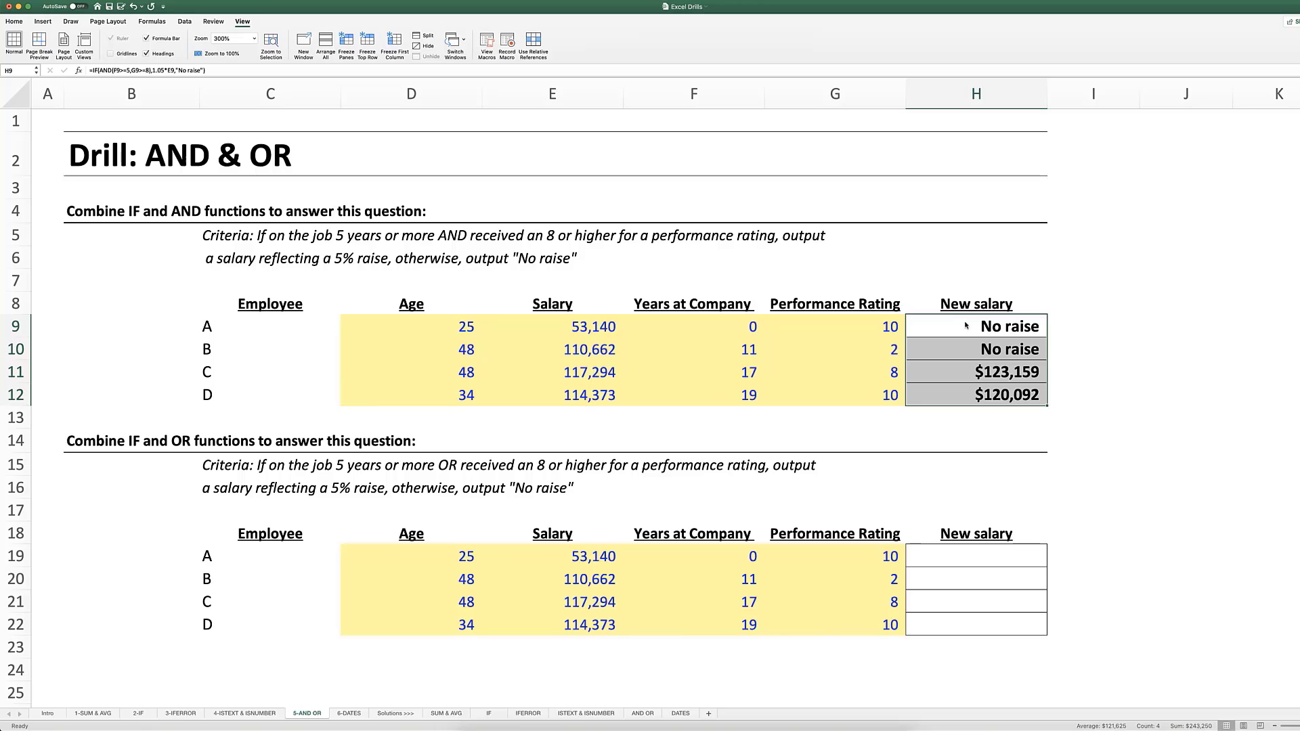
key(Down)
key(Left)
key(Left)
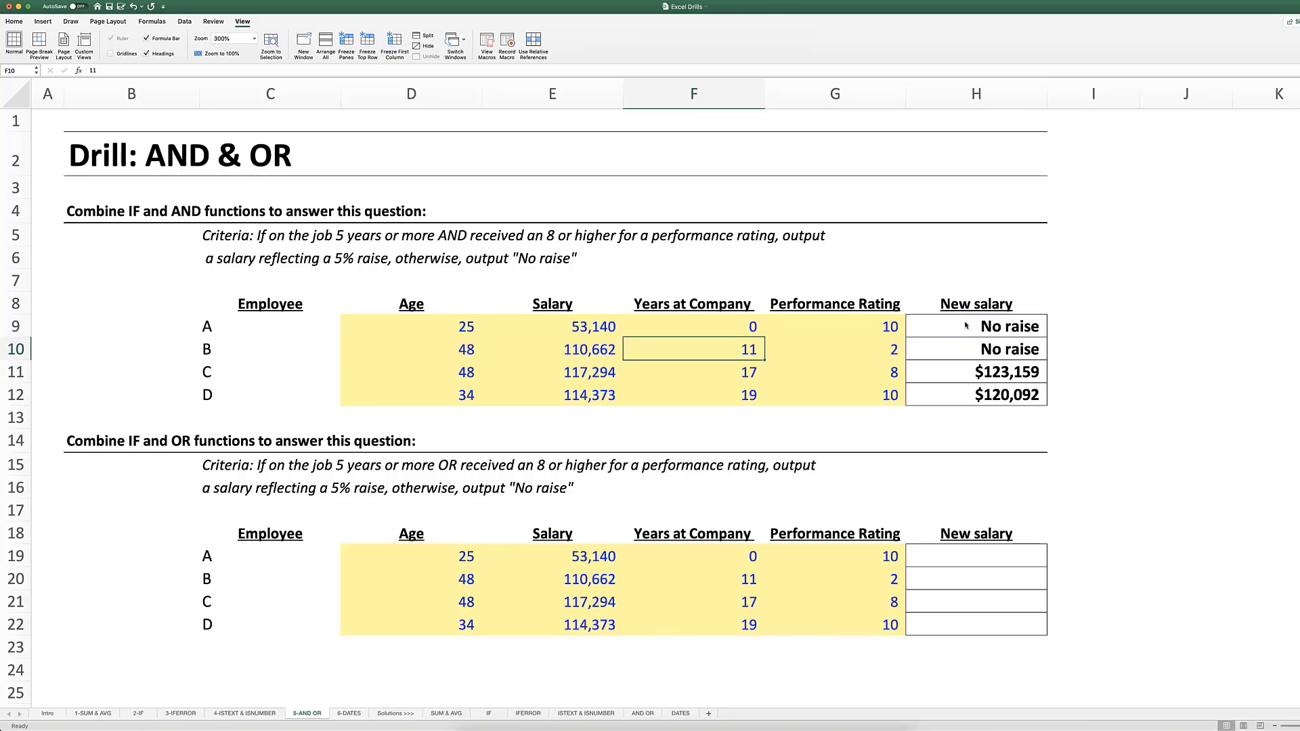
key(Right)
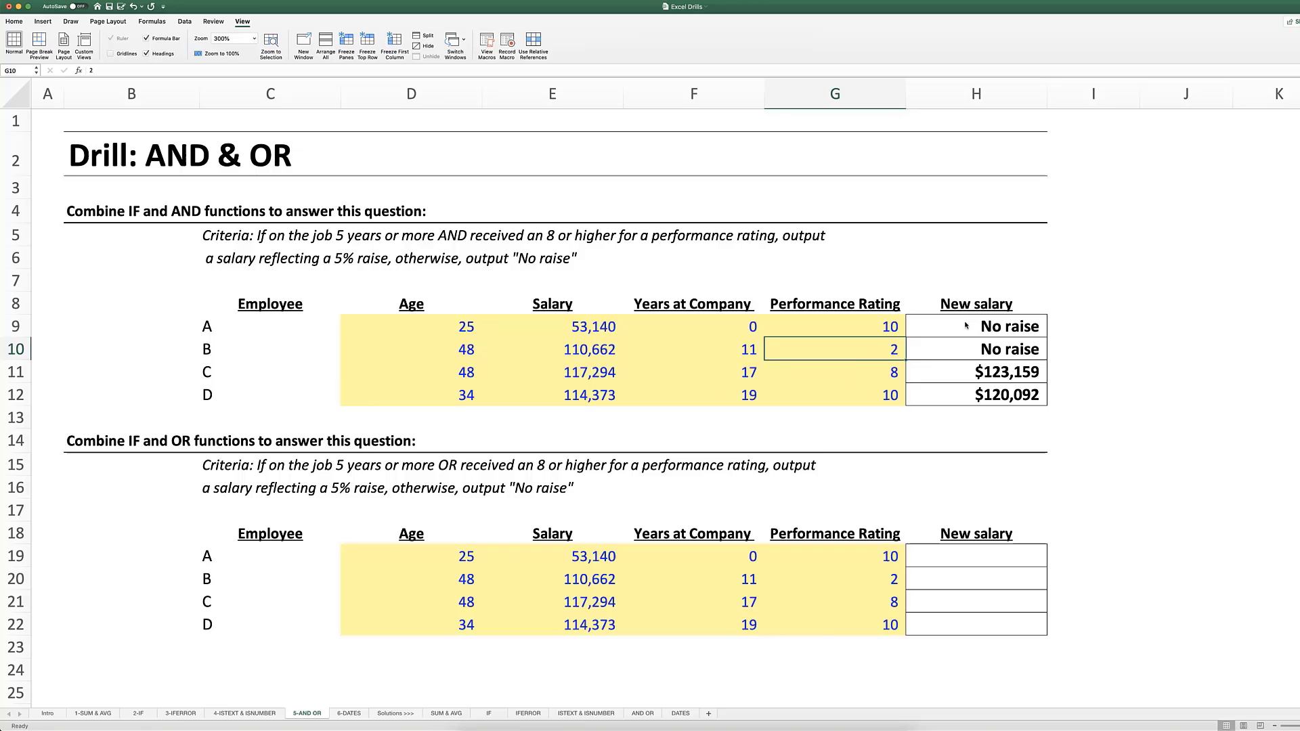
key(Left)
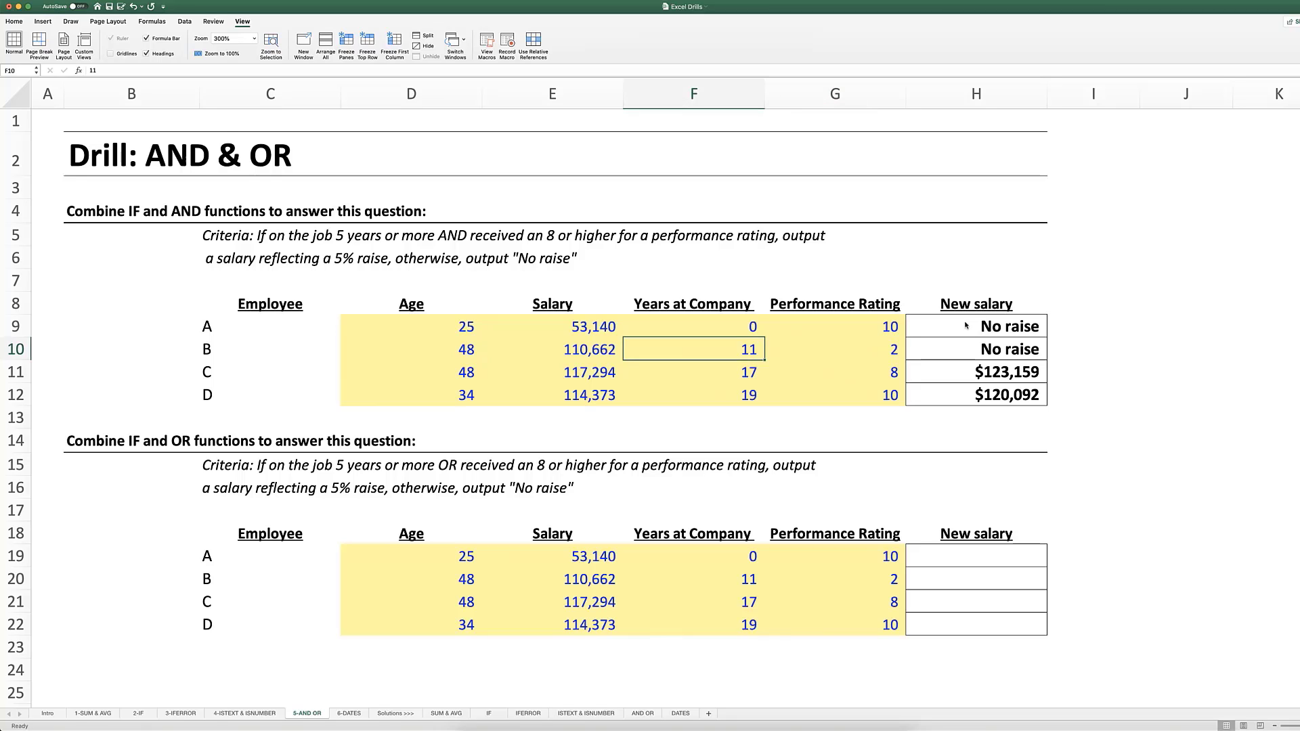
key(Down)
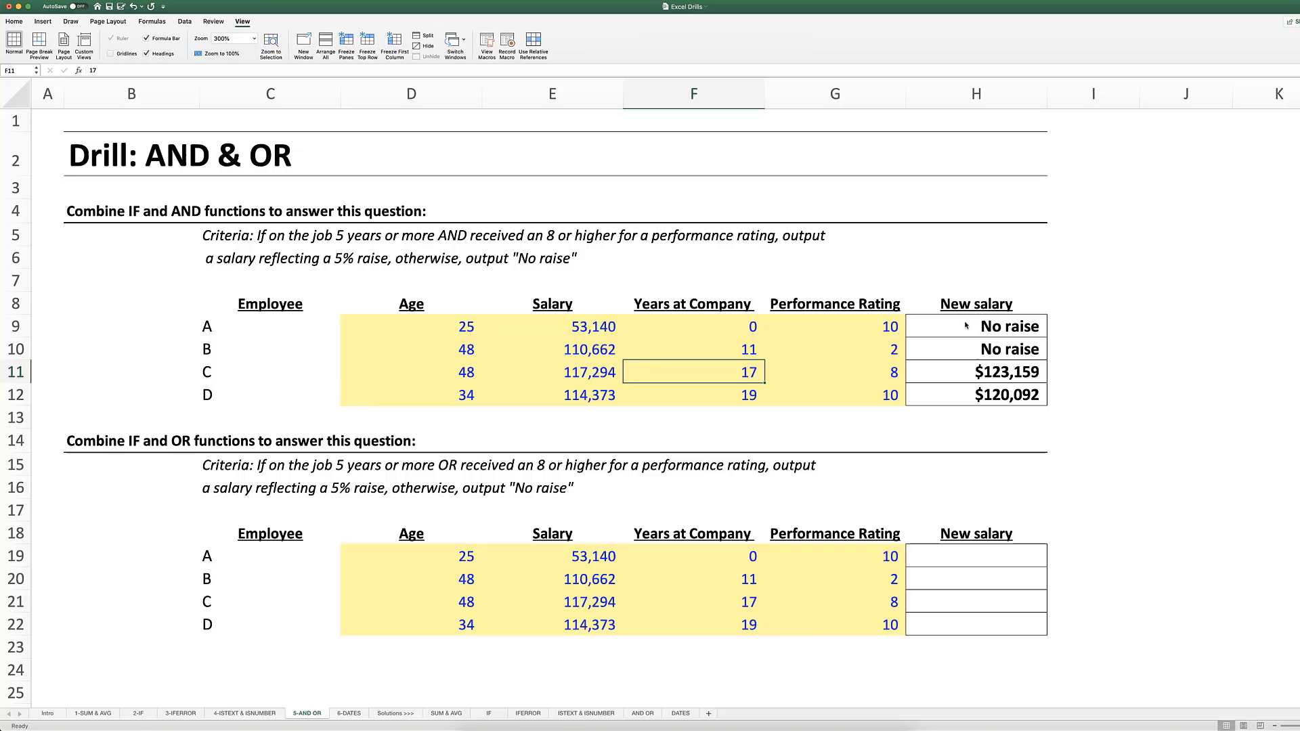
key(shift+Right)
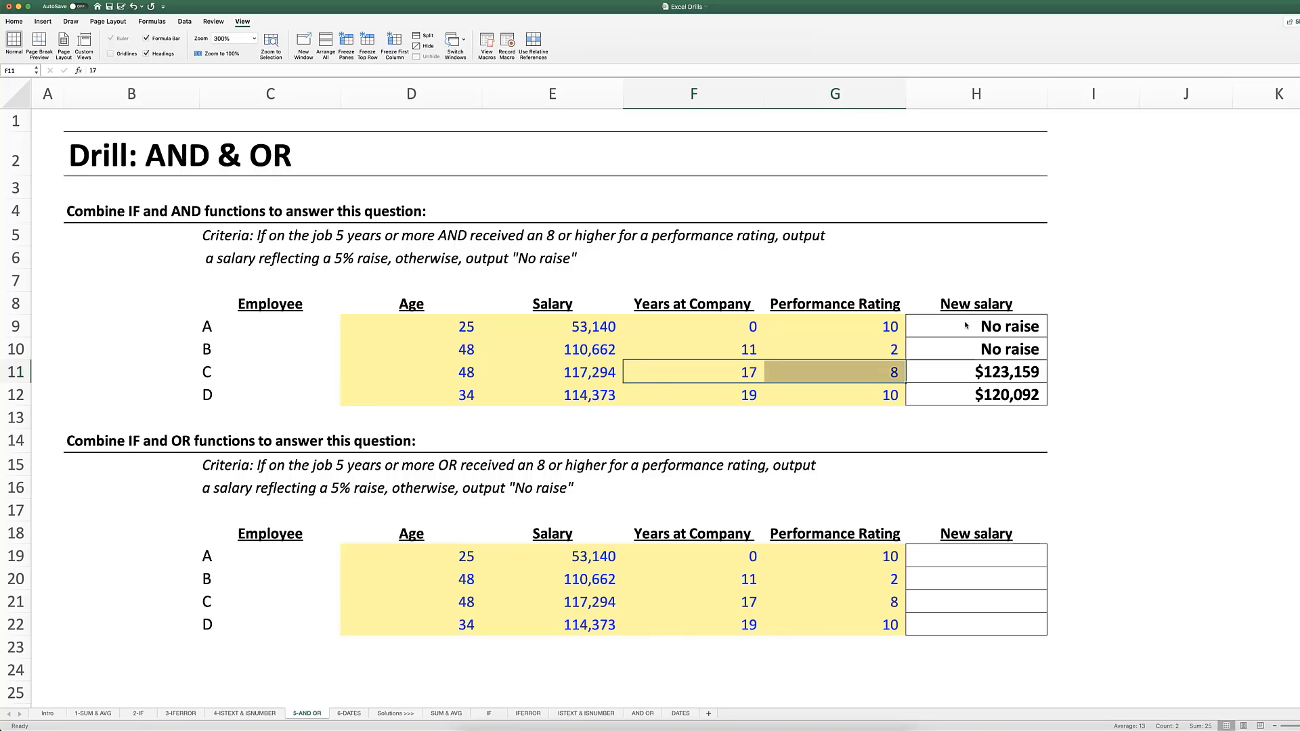
key(shift+Down)
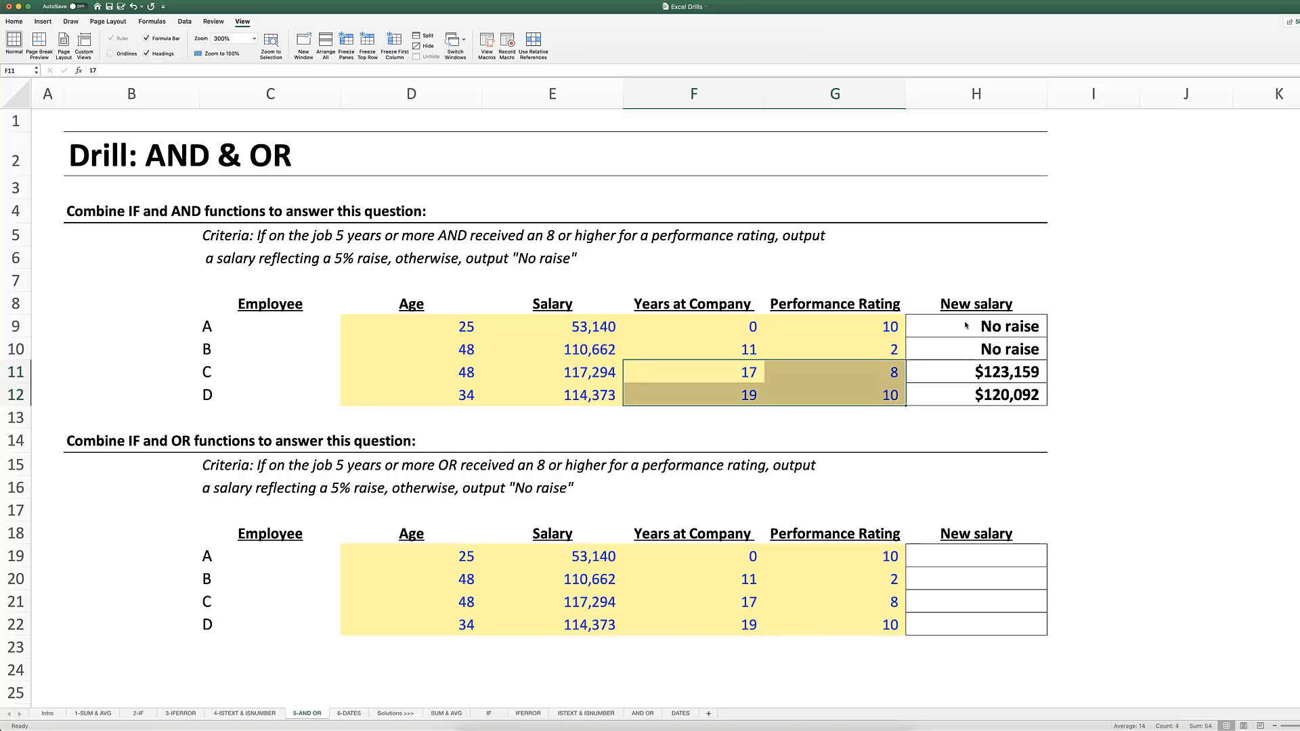
click(970, 368)
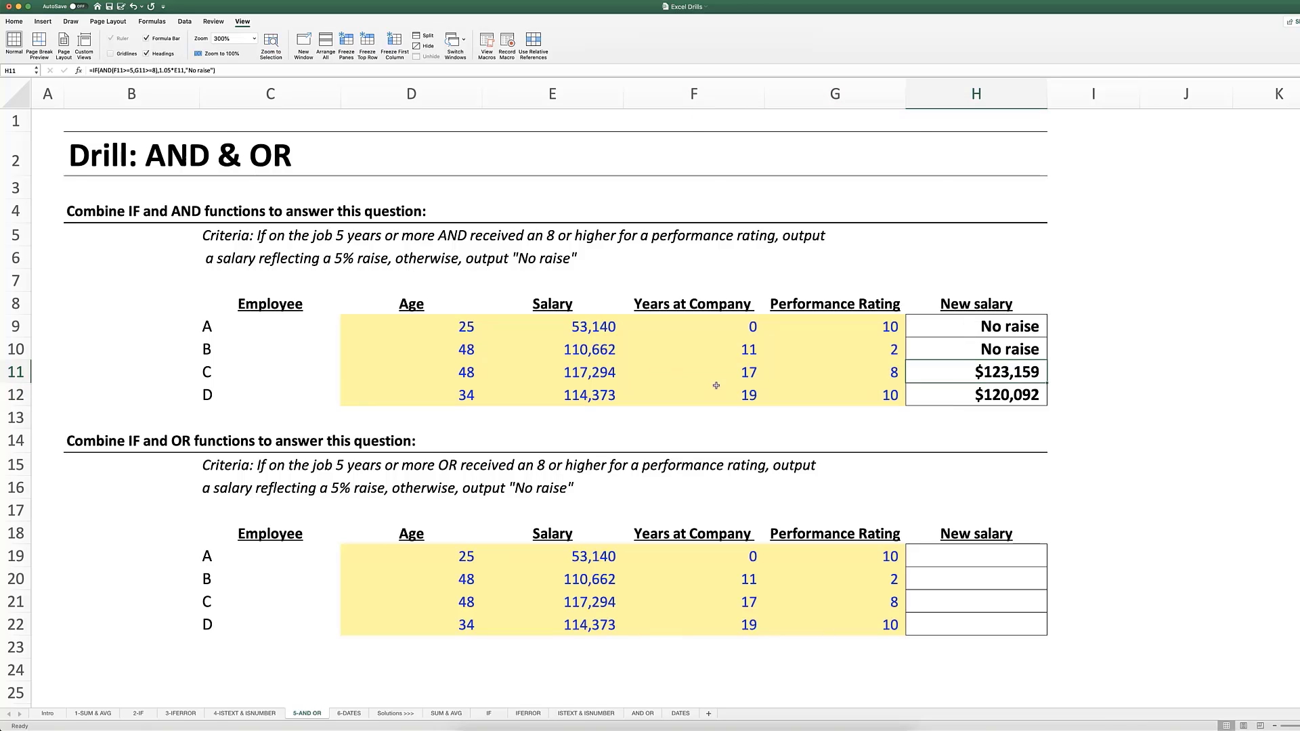
super+click(599, 376)
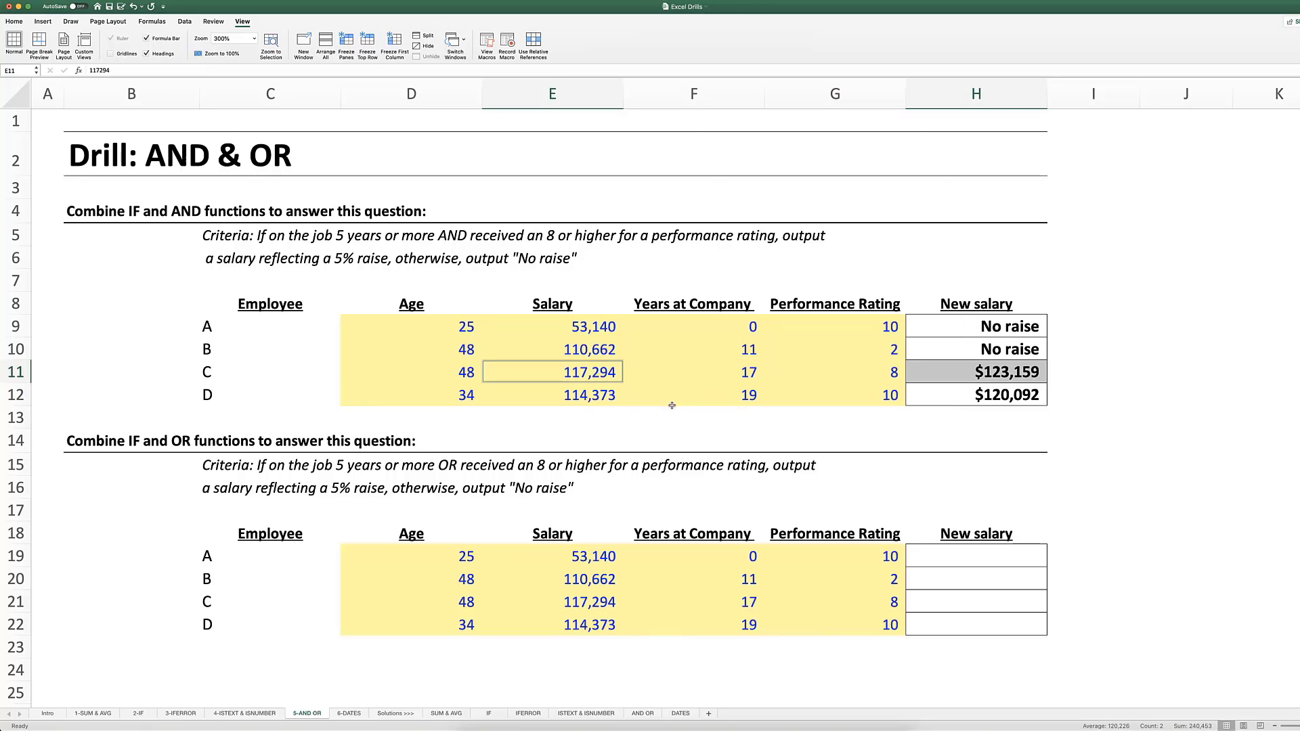
super+click(944, 399)
super+click(602, 399)
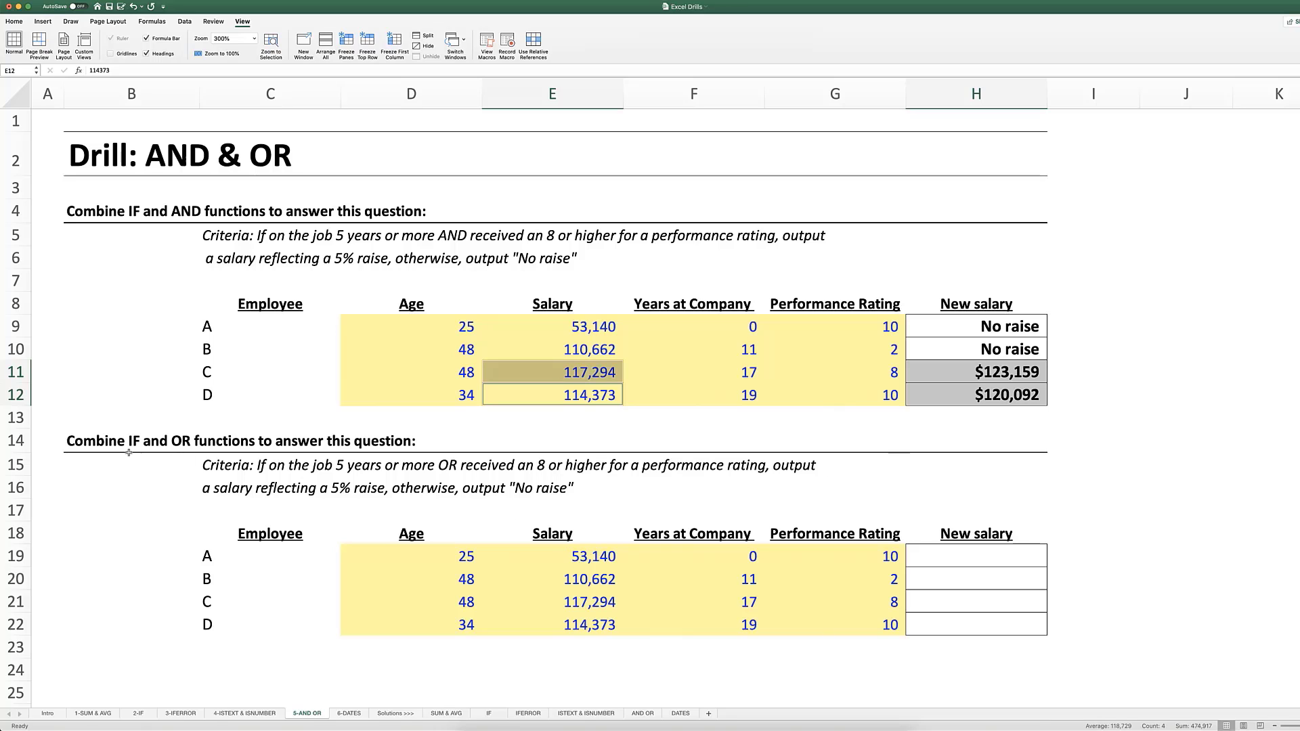
drag(129, 452, 998, 616)
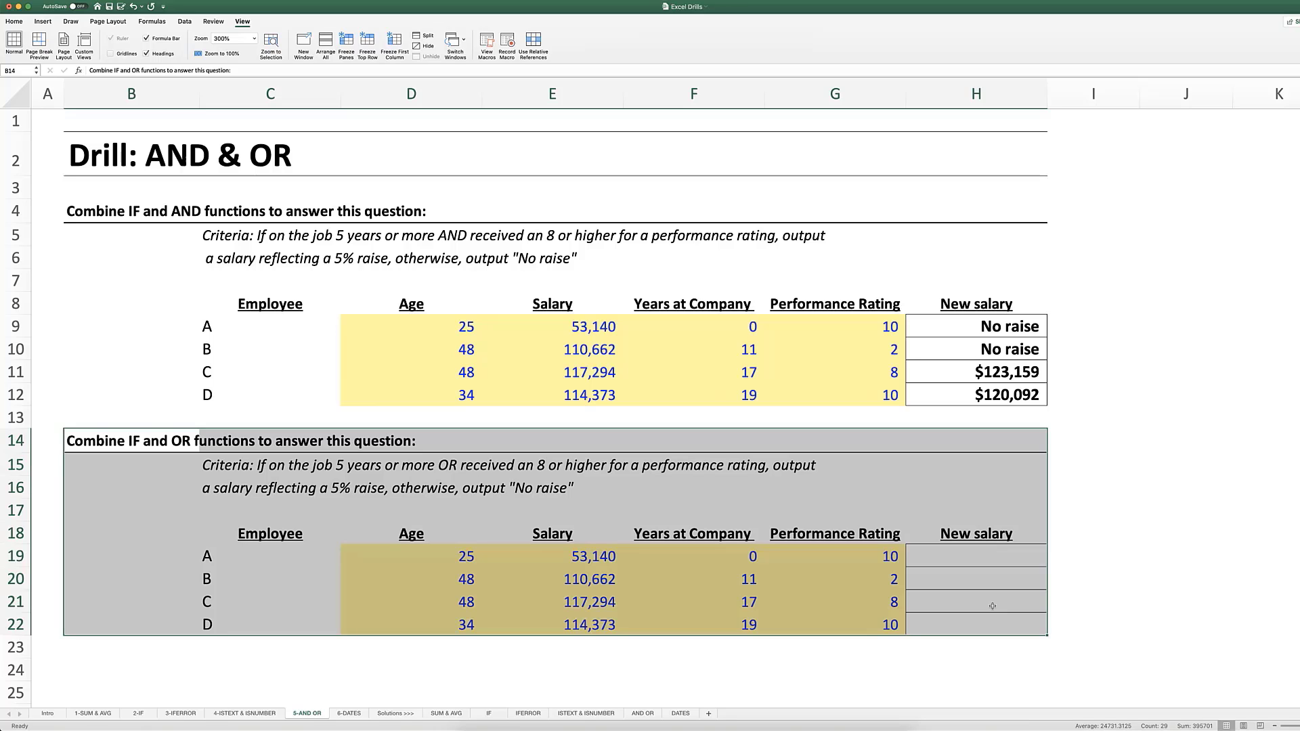
Step: Walk through H11's IF(AND) formula, highlighting its conditions and AND expression, without changing it
double_click(978, 373)
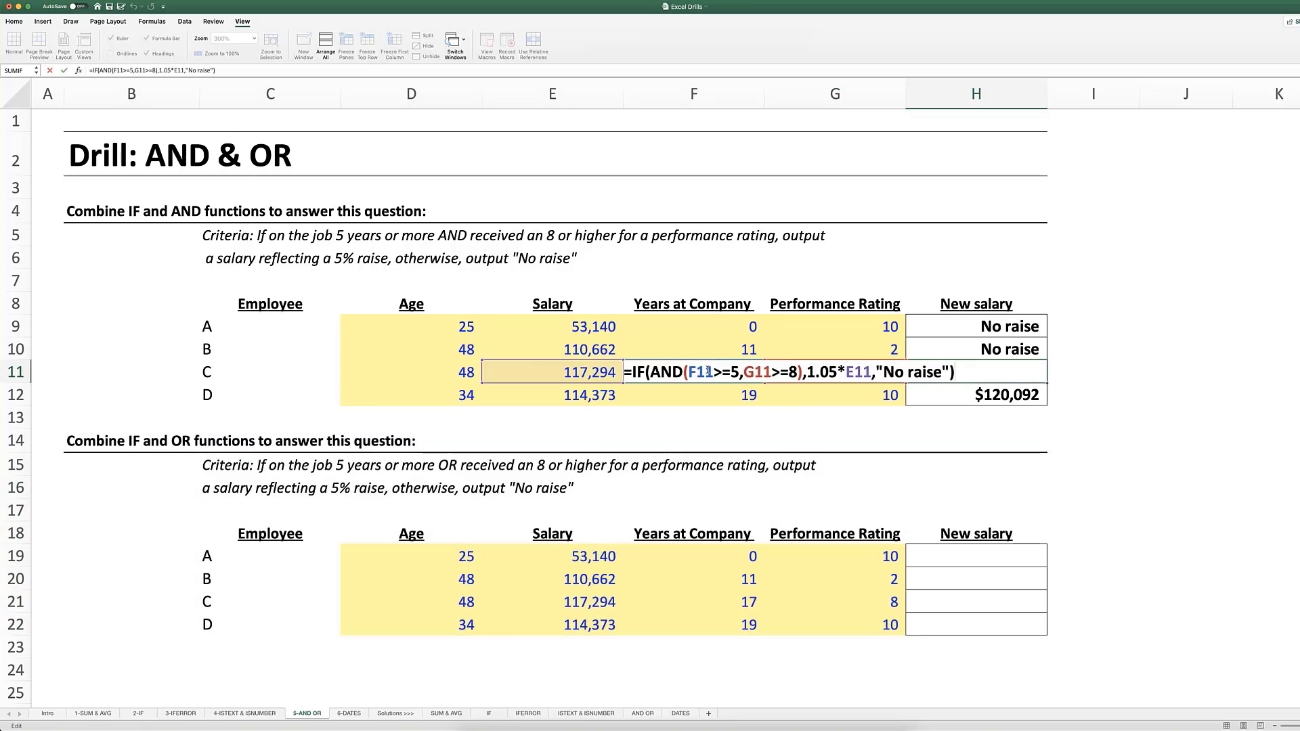
drag(688, 372, 799, 368)
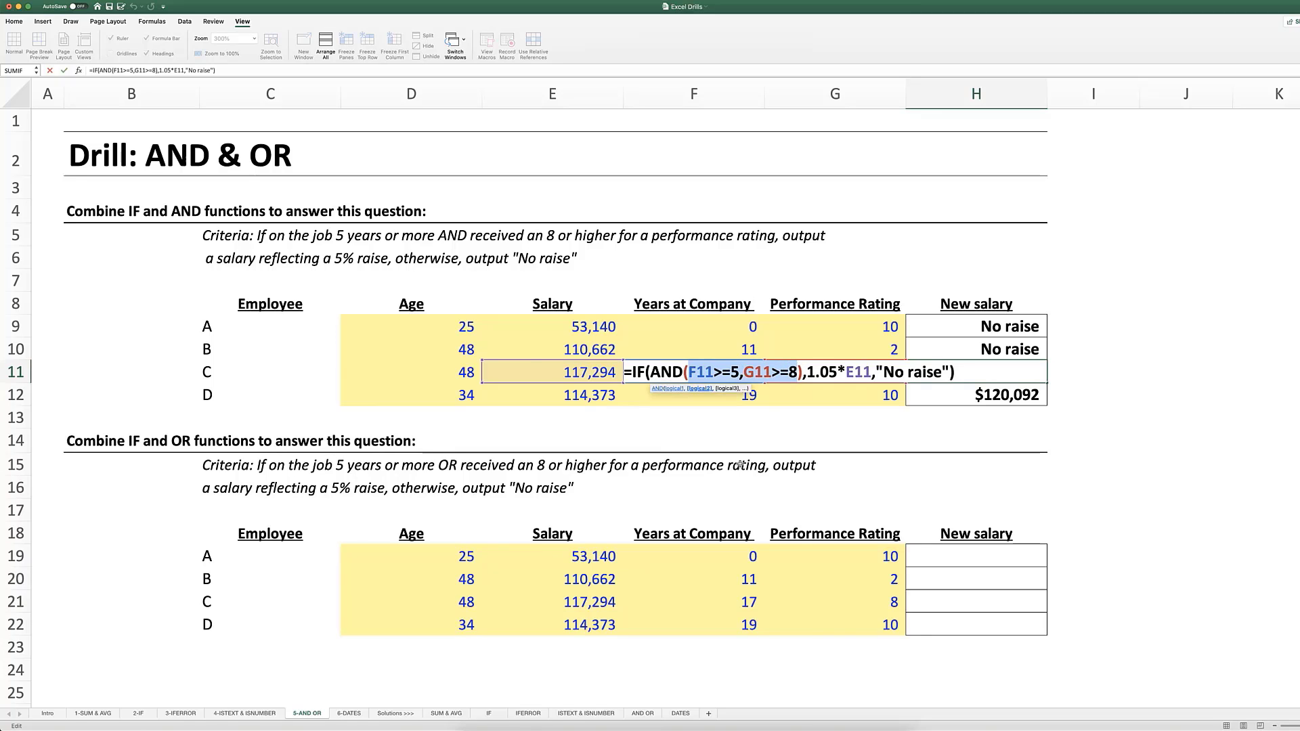
drag(651, 372, 803, 372)
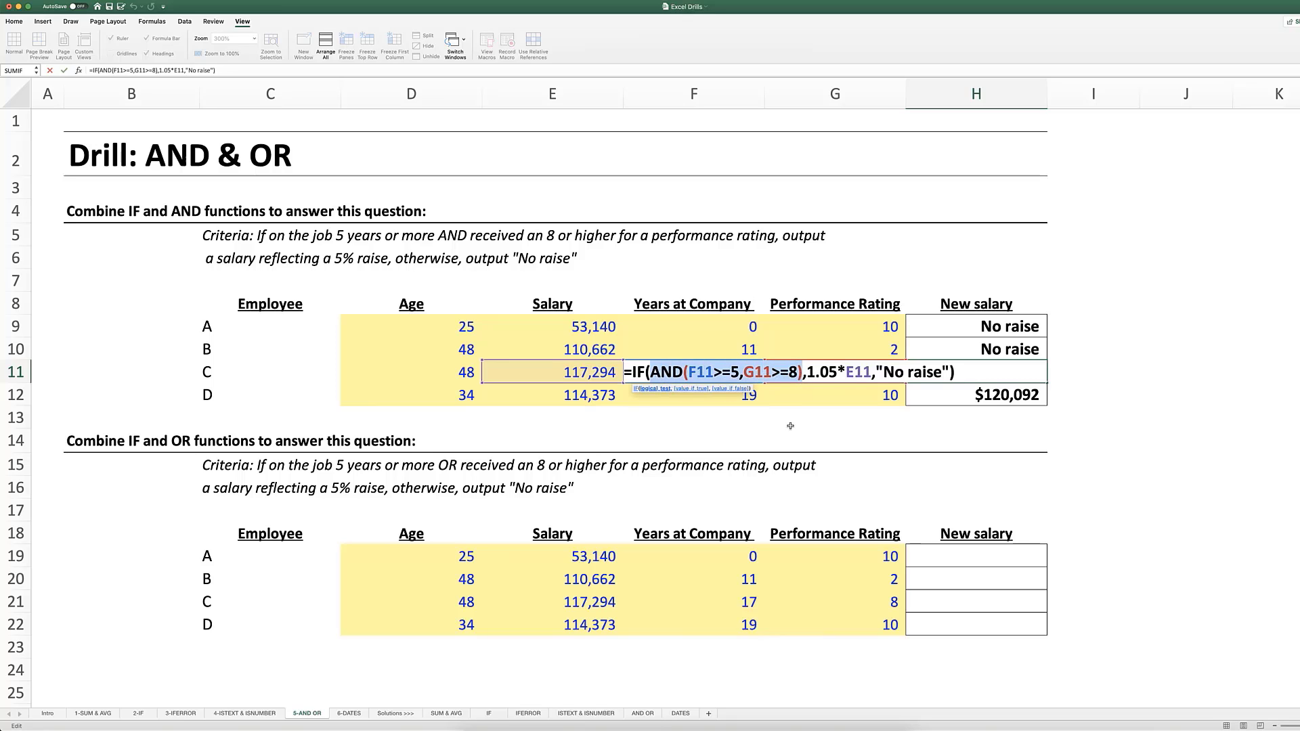
double_click(667, 372)
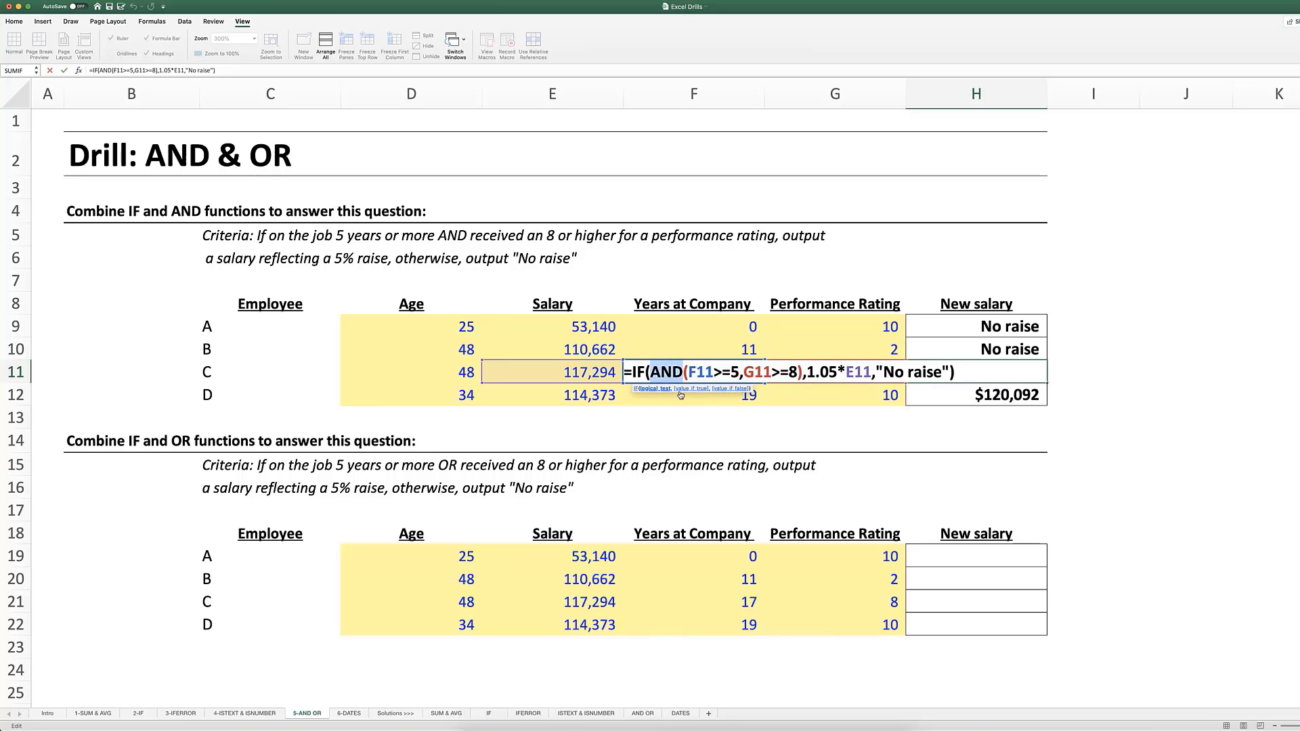
key(Return)
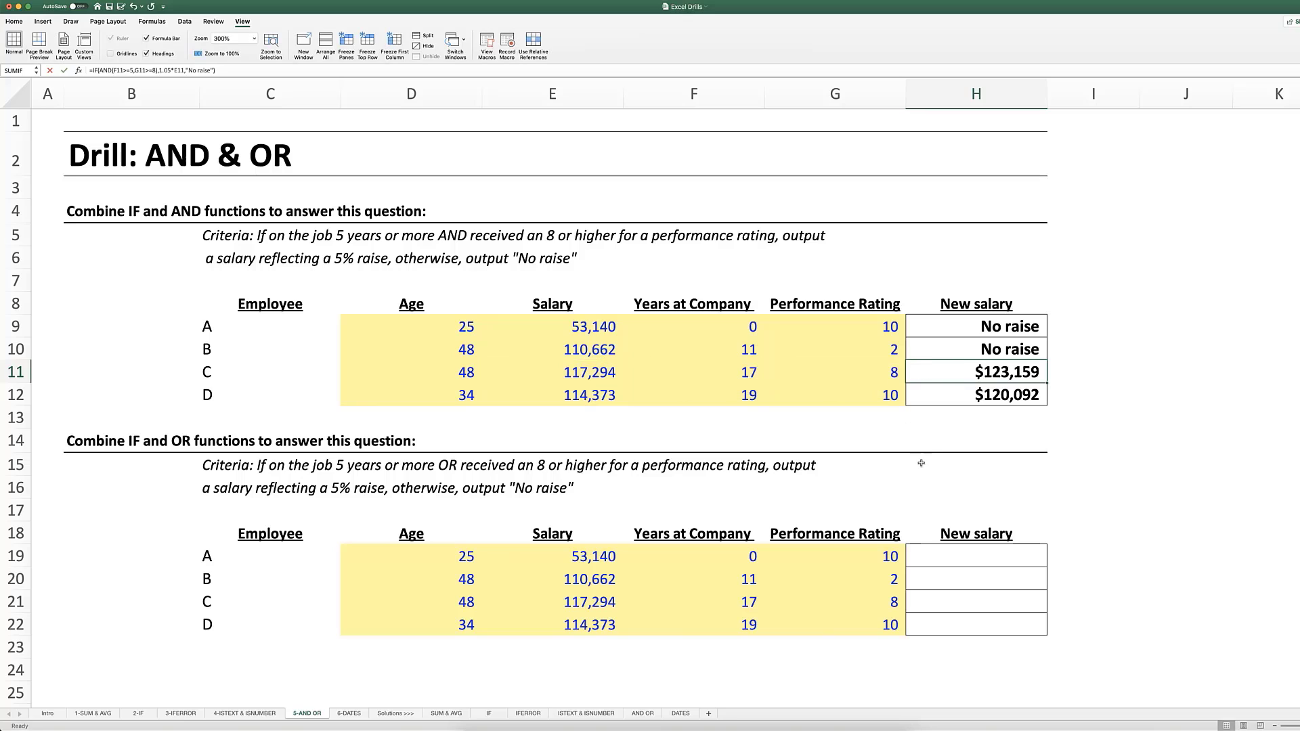
key(F2)
key(Return)
key(F2)
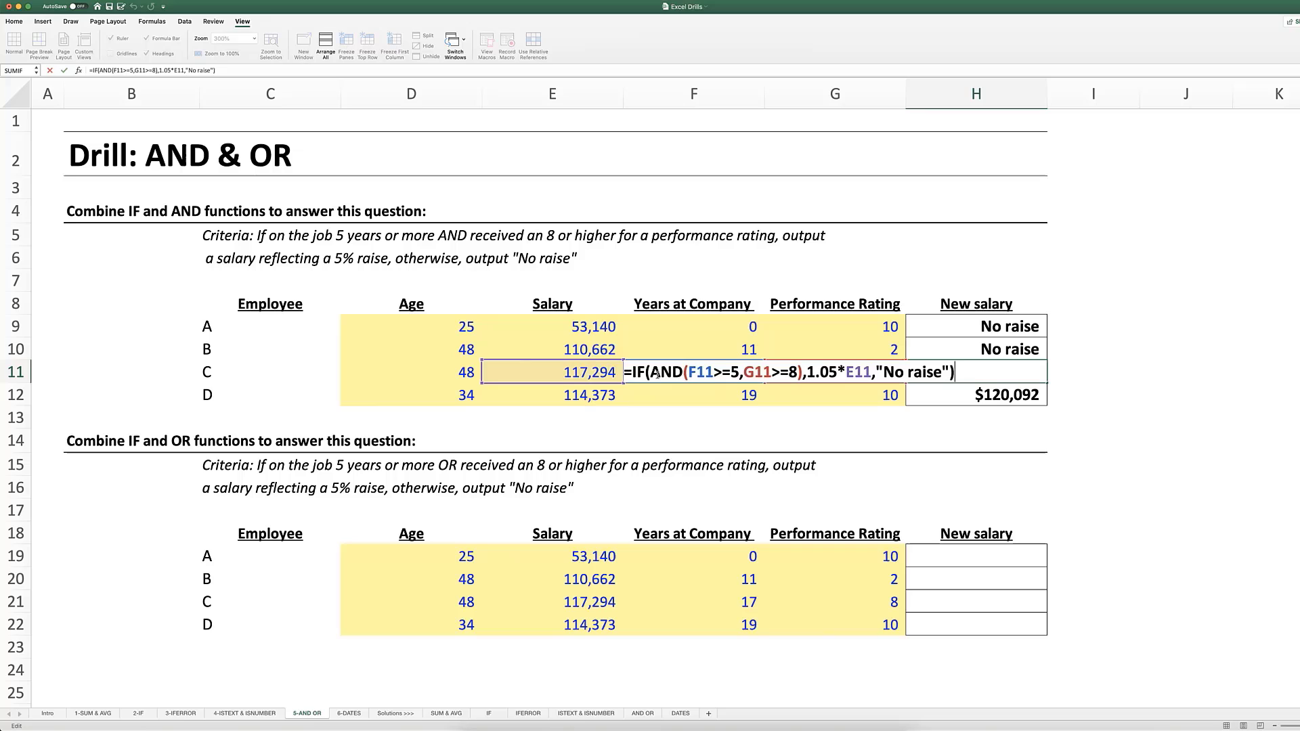
drag(650, 374, 804, 377)
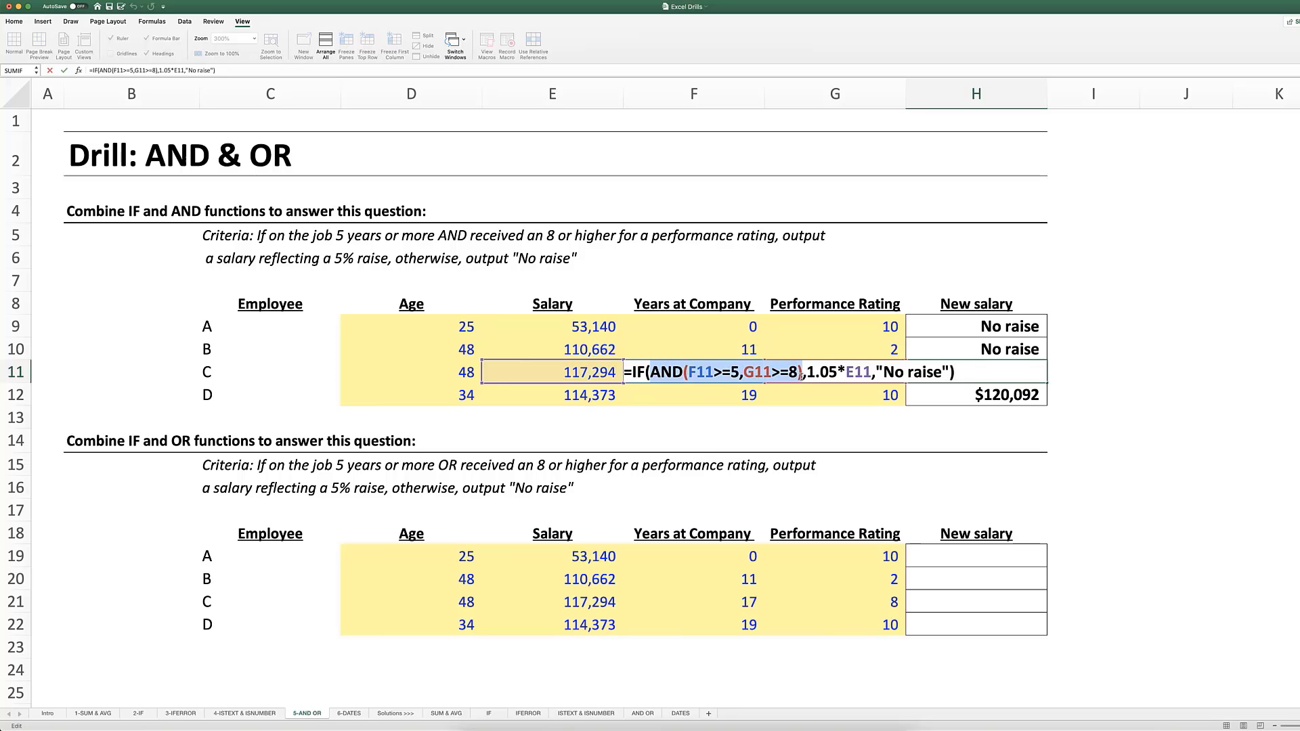
key(Return)
Step: Evaluate H10's whole AND expression to FALSE without saving the result
double_click(945, 349)
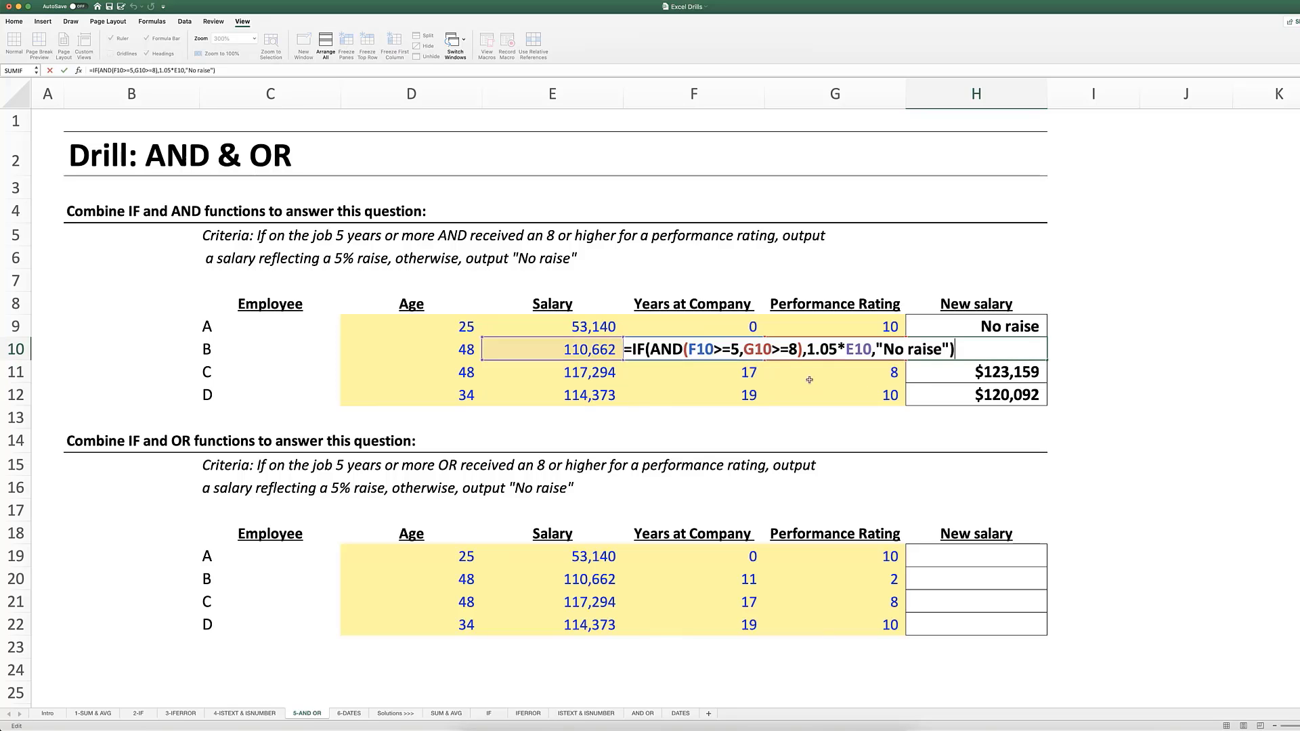
drag(650, 351, 805, 359)
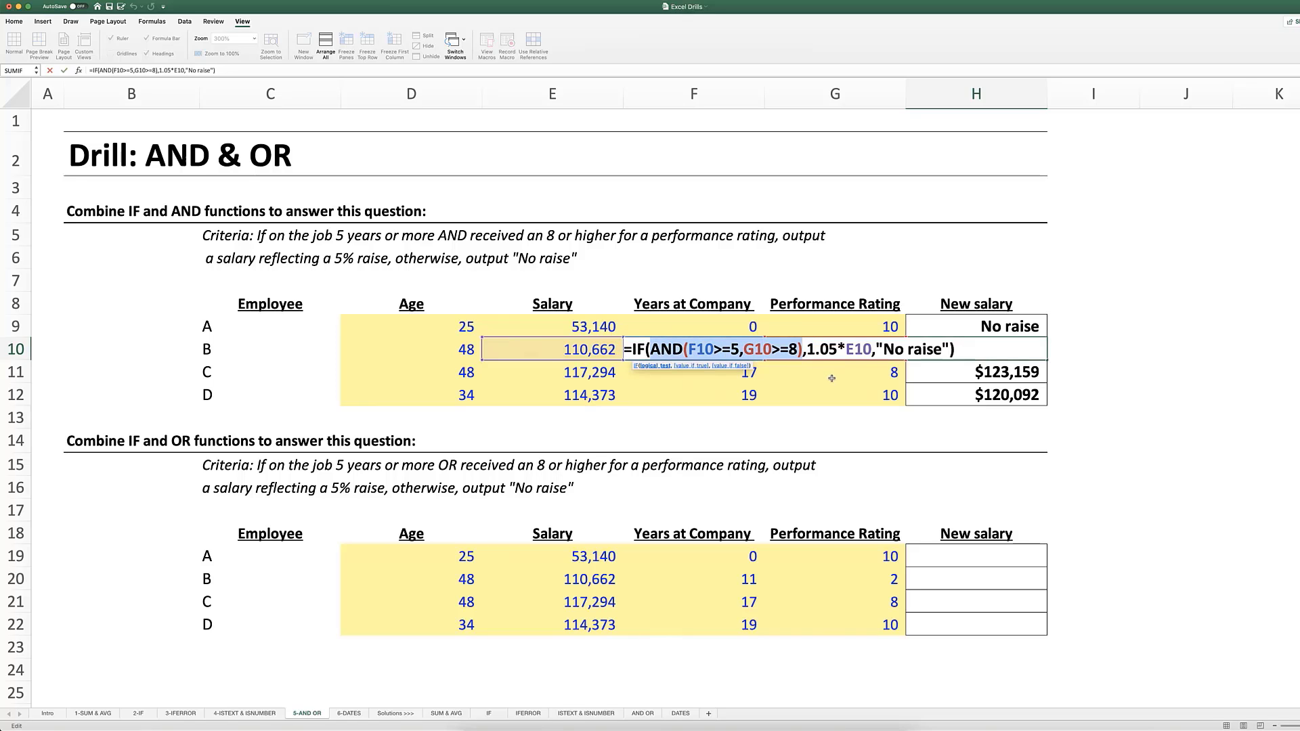
key(F9)
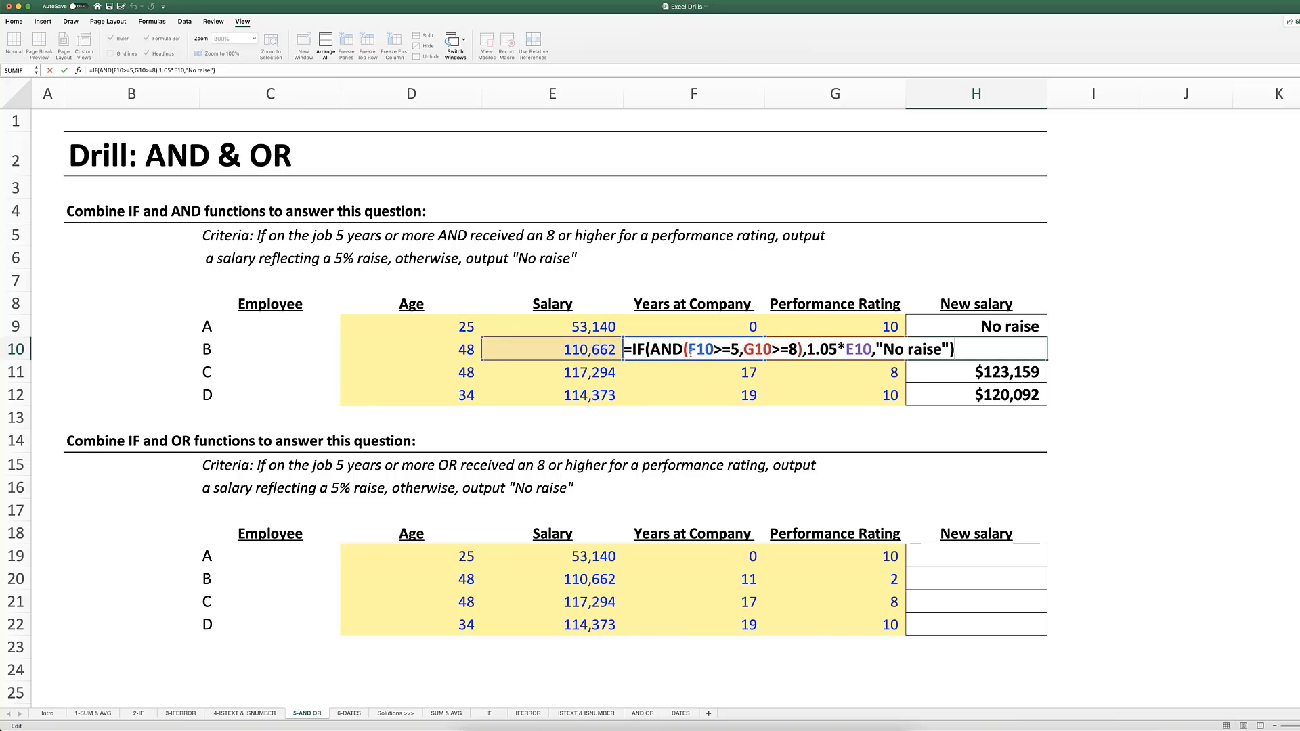
key(Return)
Step: Evaluate F10>=5 to TRUE and G10>=8 to FALSE, then restore H10's formula
key(F2)
drag(688, 352, 734, 353)
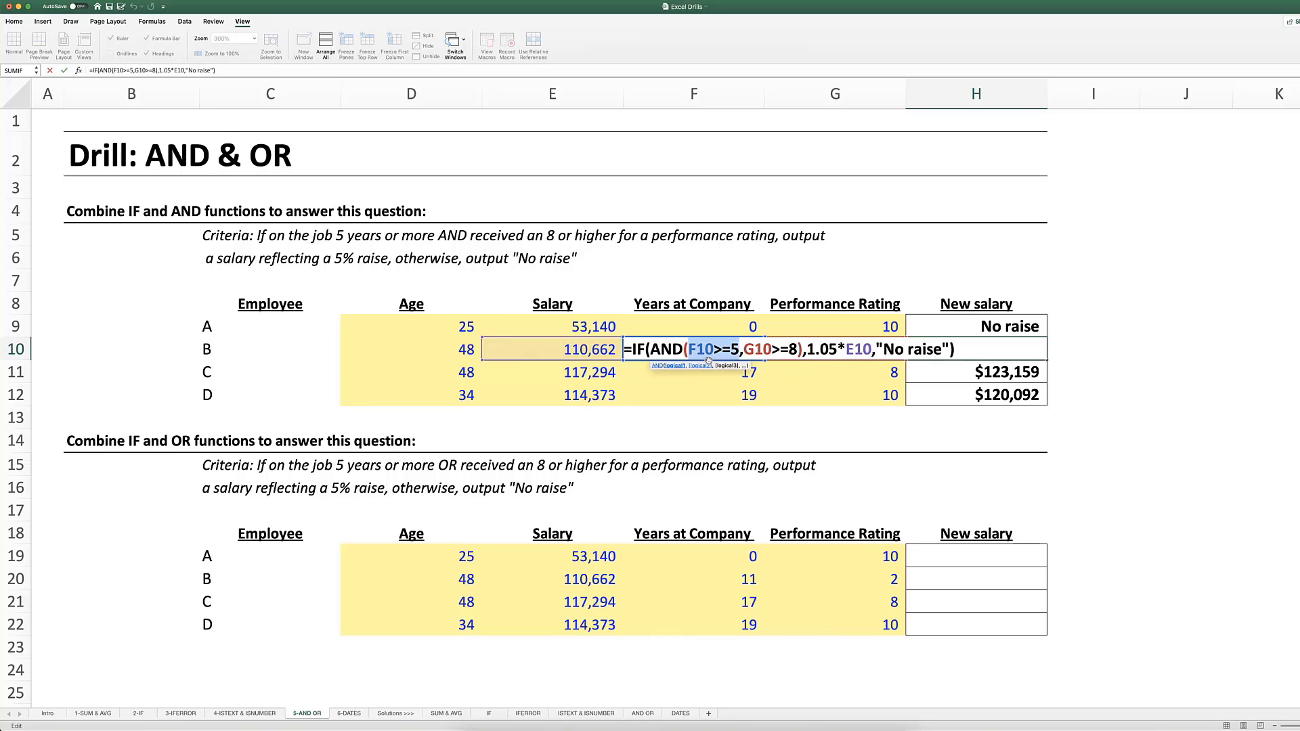
key(F9)
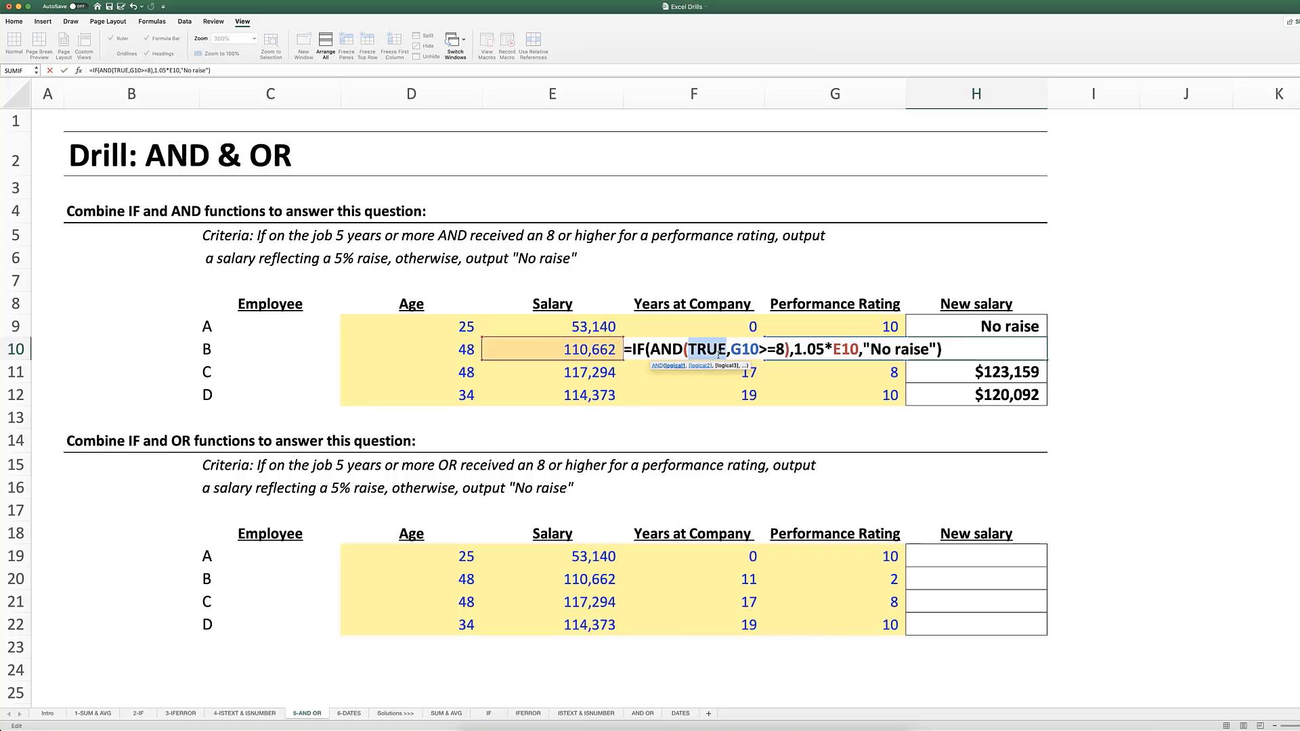
drag(731, 350, 783, 349)
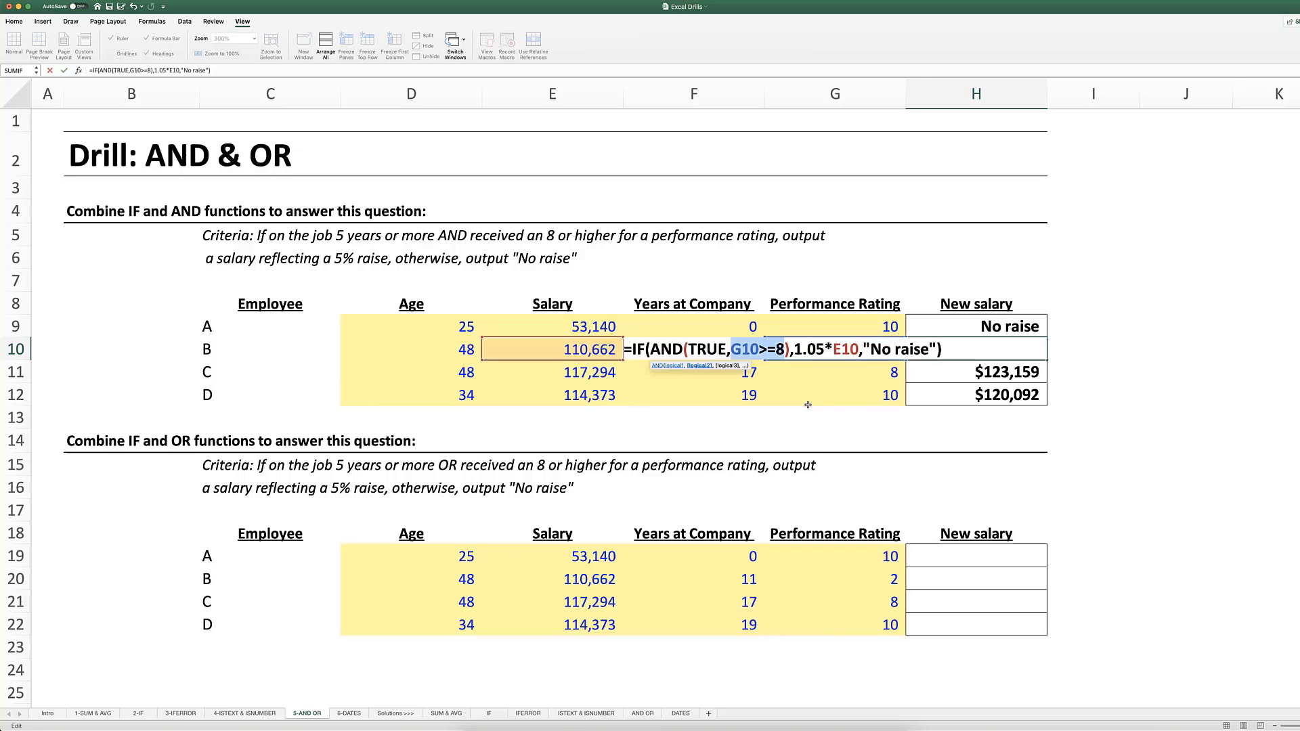
key(F9)
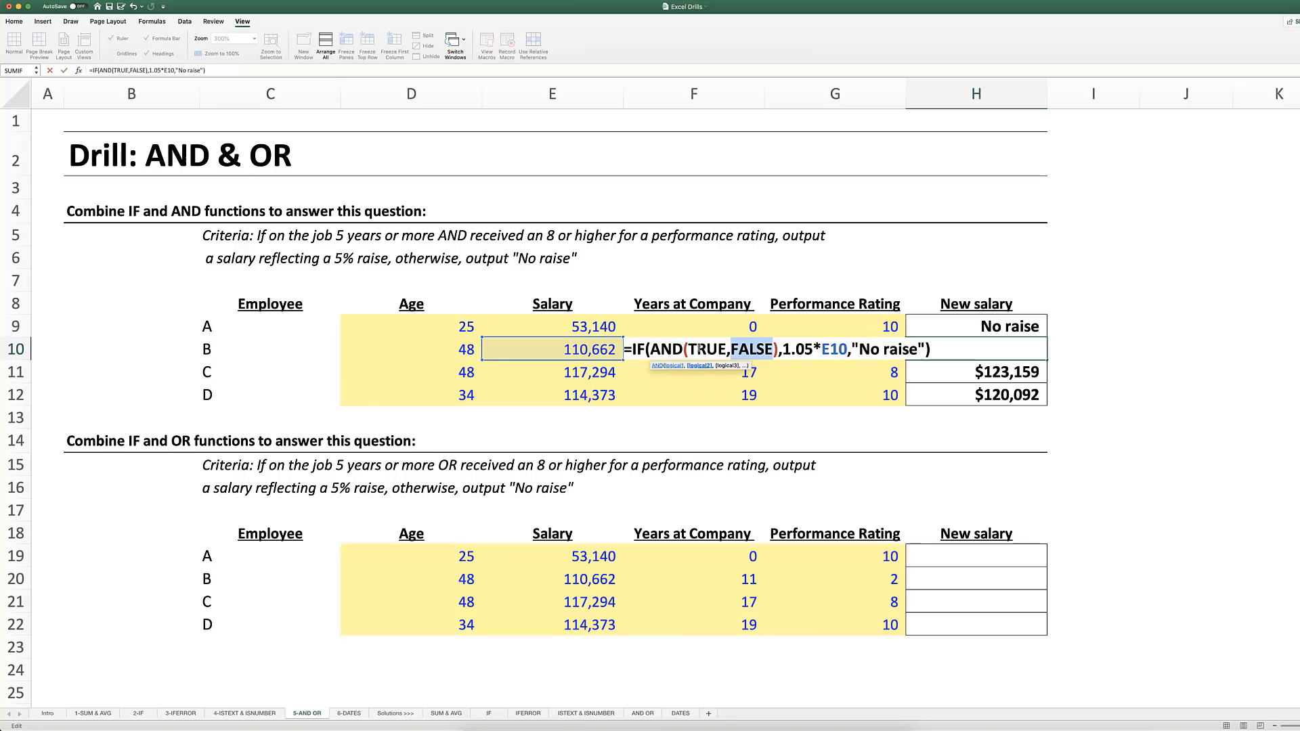
key(Escape)
key(F2)
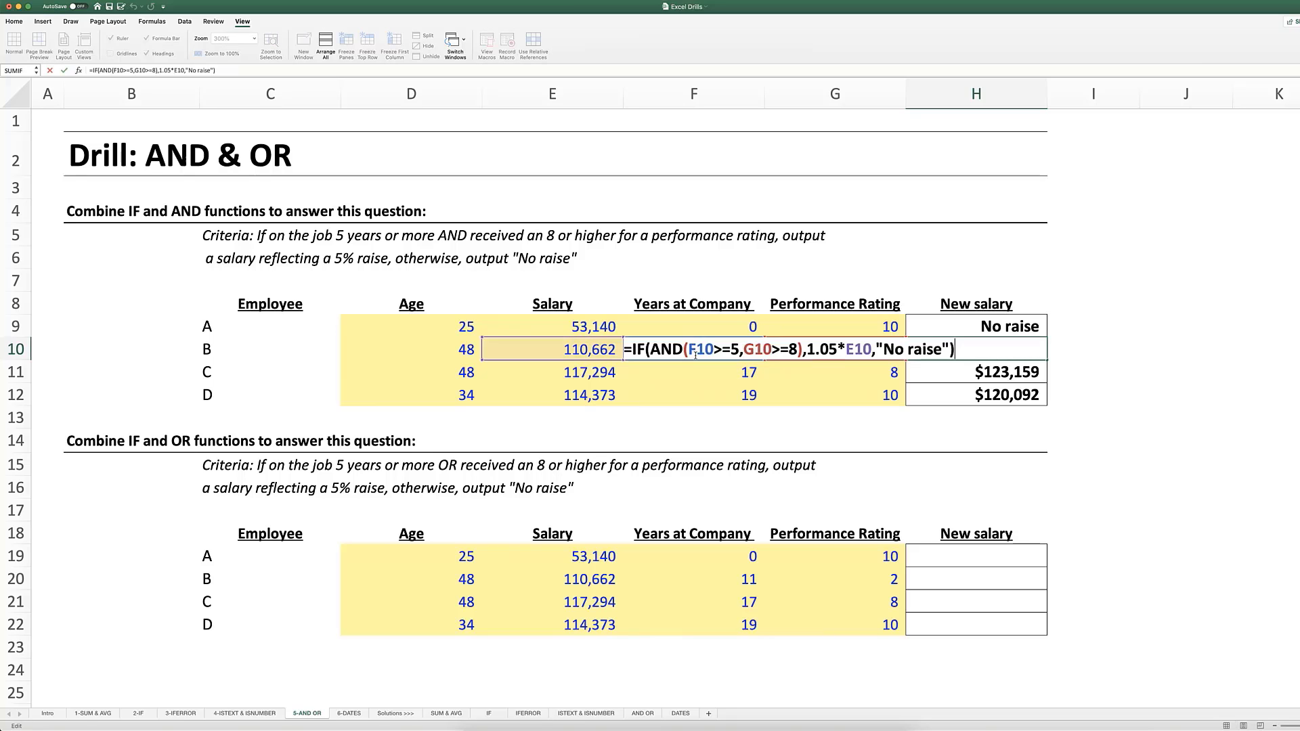
key(Escape)
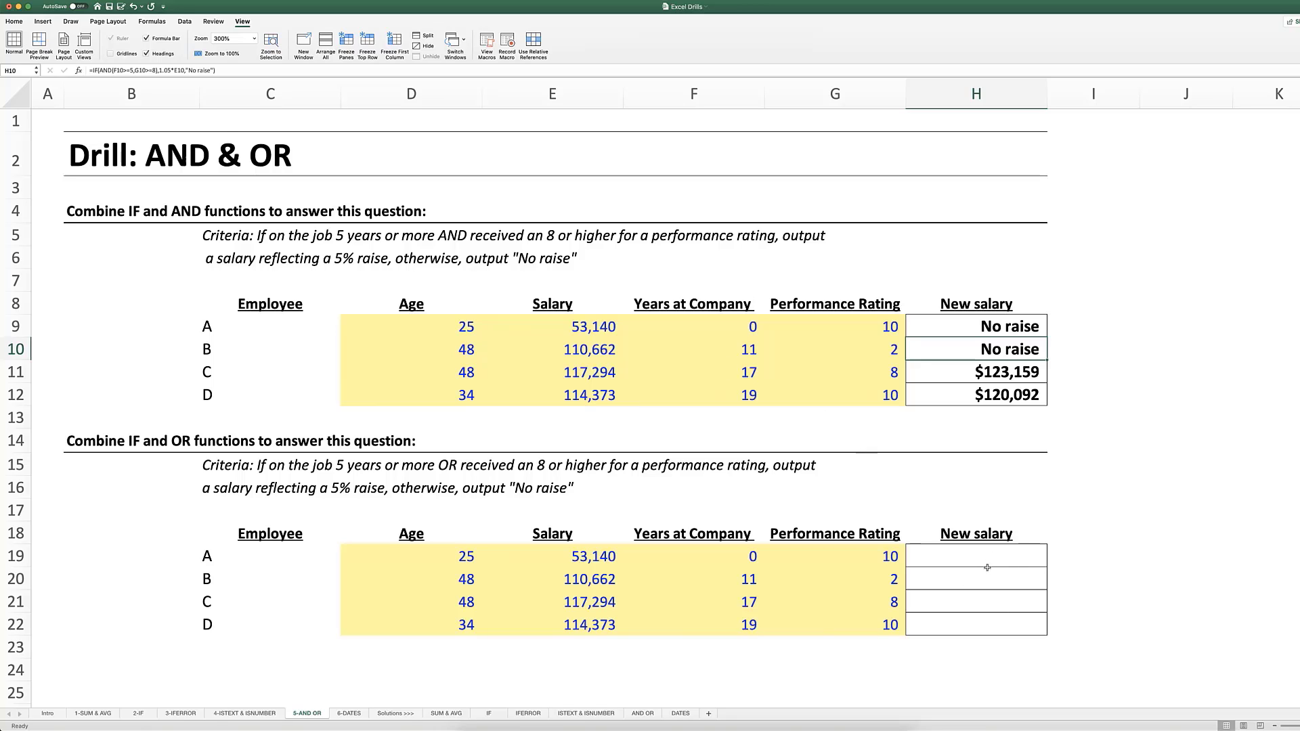
drag(987, 567, 984, 634)
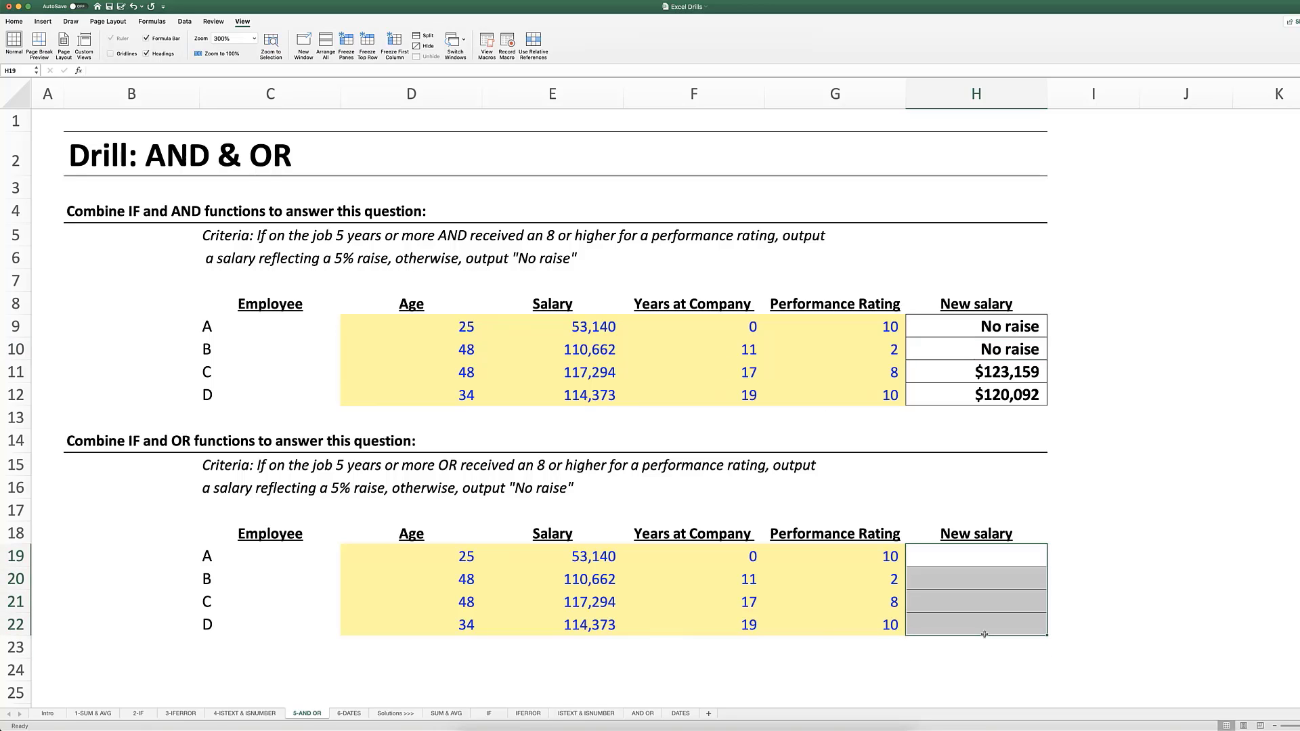